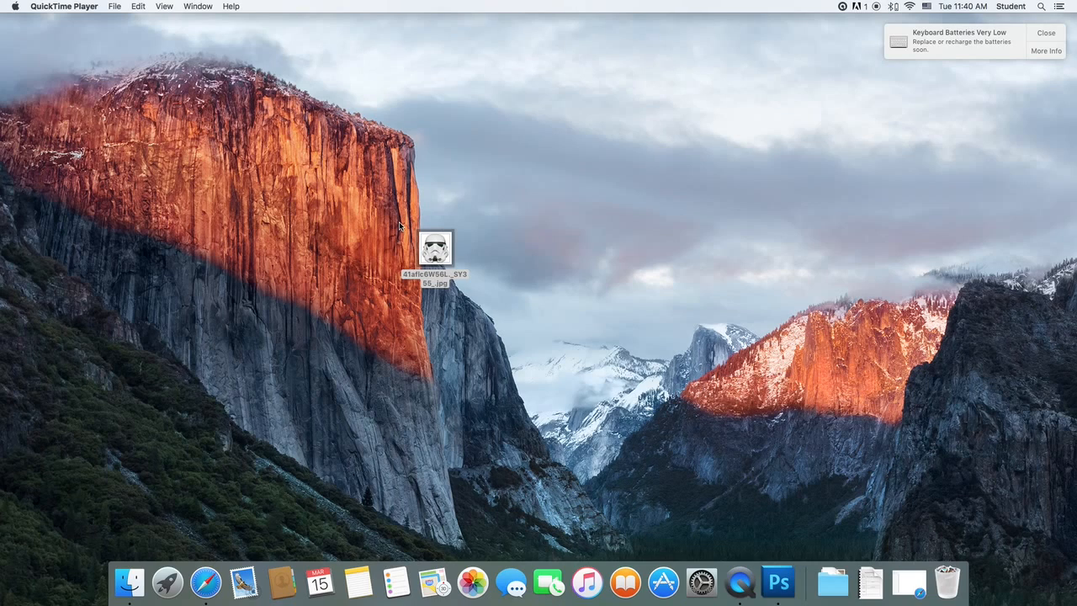
# Switch to Photoshop, open the recent image 41aflc6W56L._SY355_.jpg, and enlarge and reposition its document window.
pyautogui.click(791, 581)
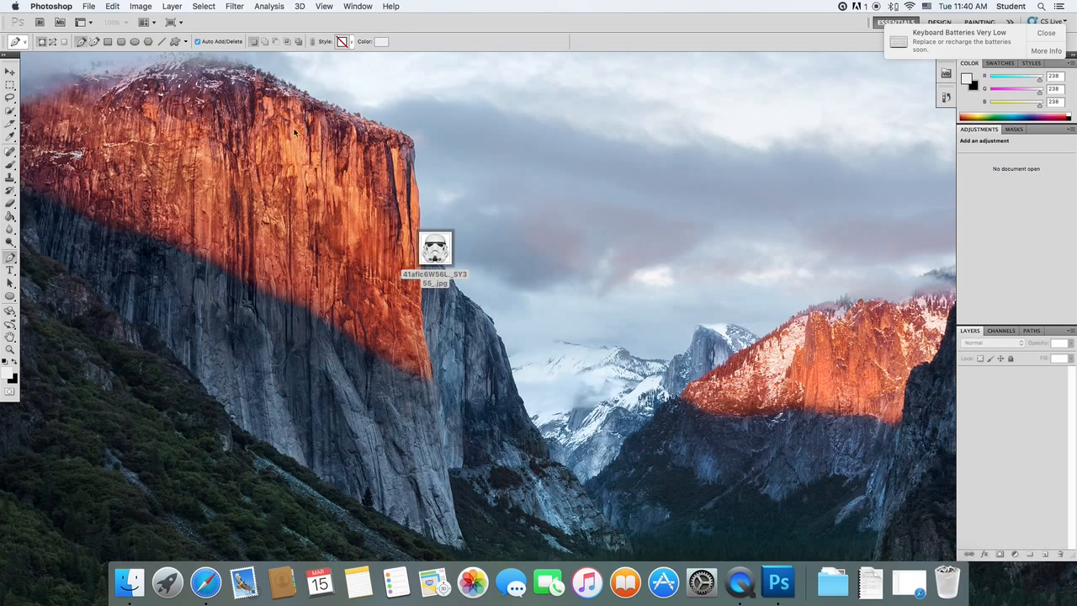
pyautogui.click(90, 6)
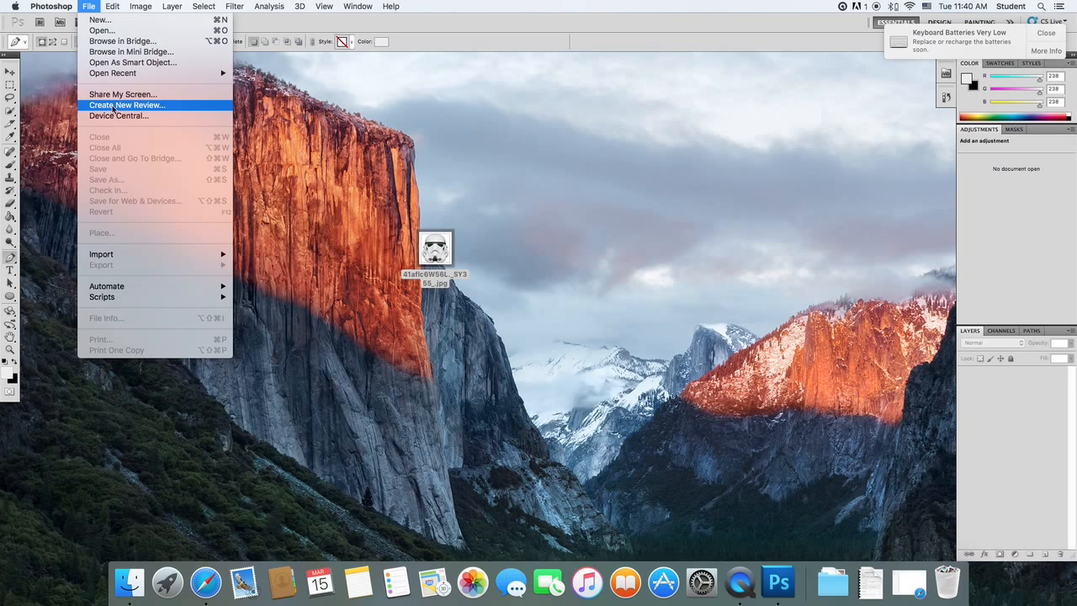
pyautogui.moveTo(116, 78)
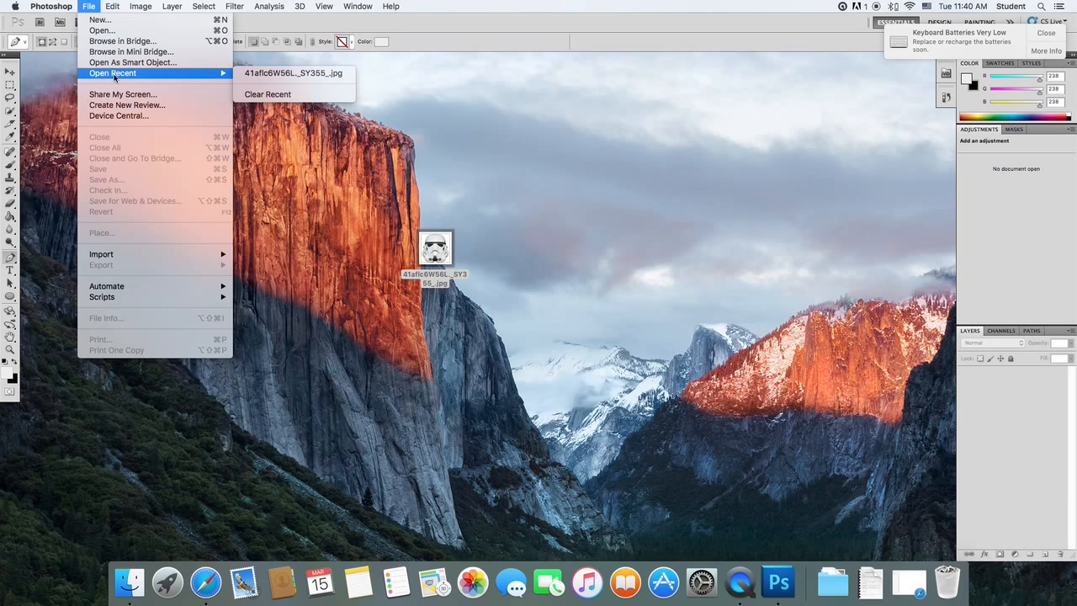
pyautogui.click(268, 74)
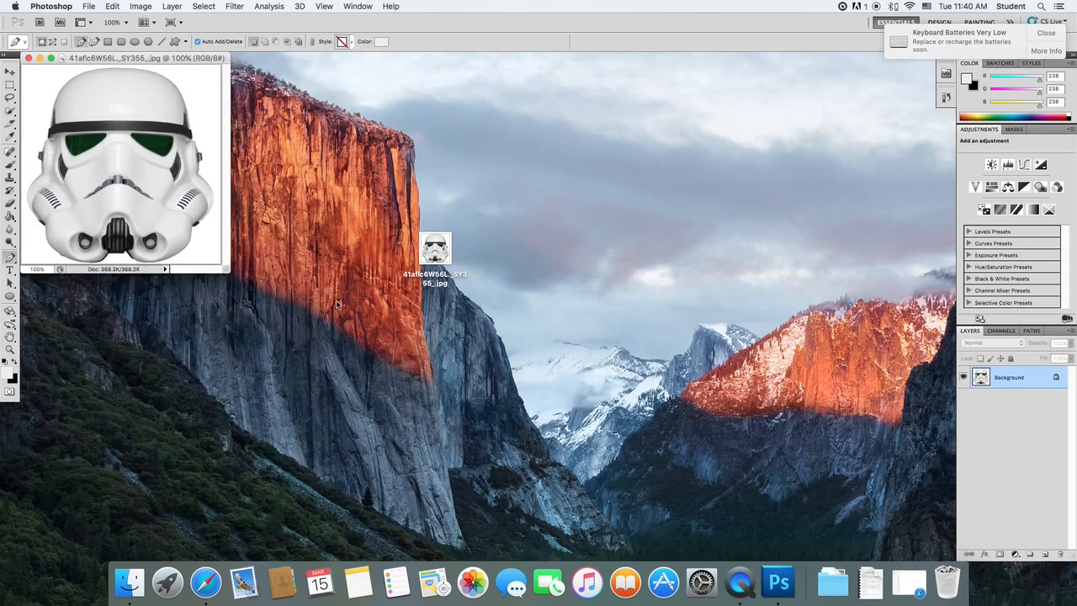
pyautogui.moveTo(222, 267); pyautogui.dragTo(484, 363)
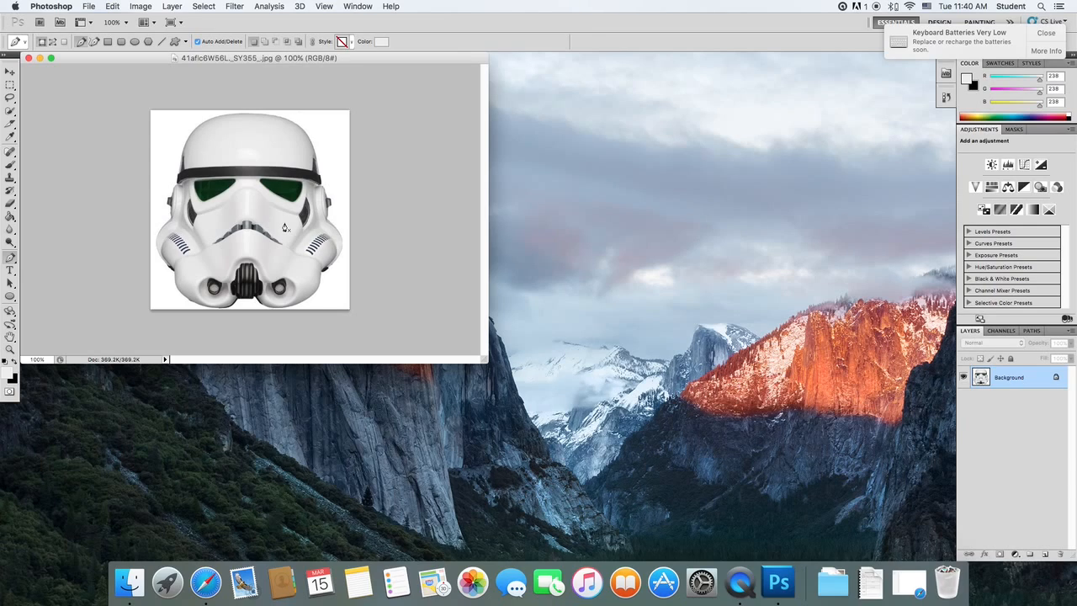
pyautogui.click(9, 73)
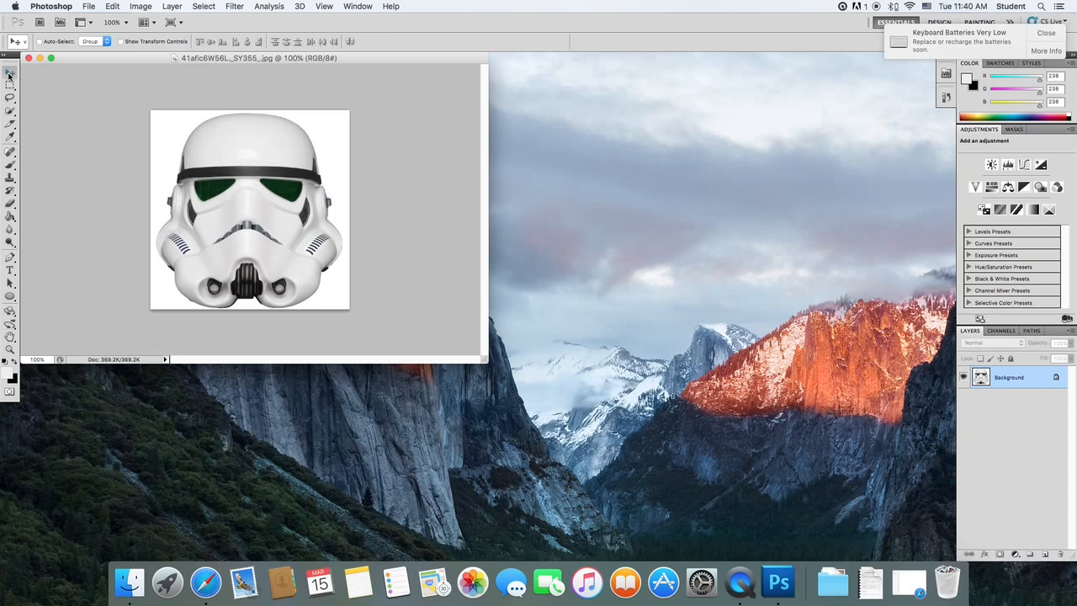
pyautogui.moveTo(121, 61); pyautogui.dragTo(172, 94)
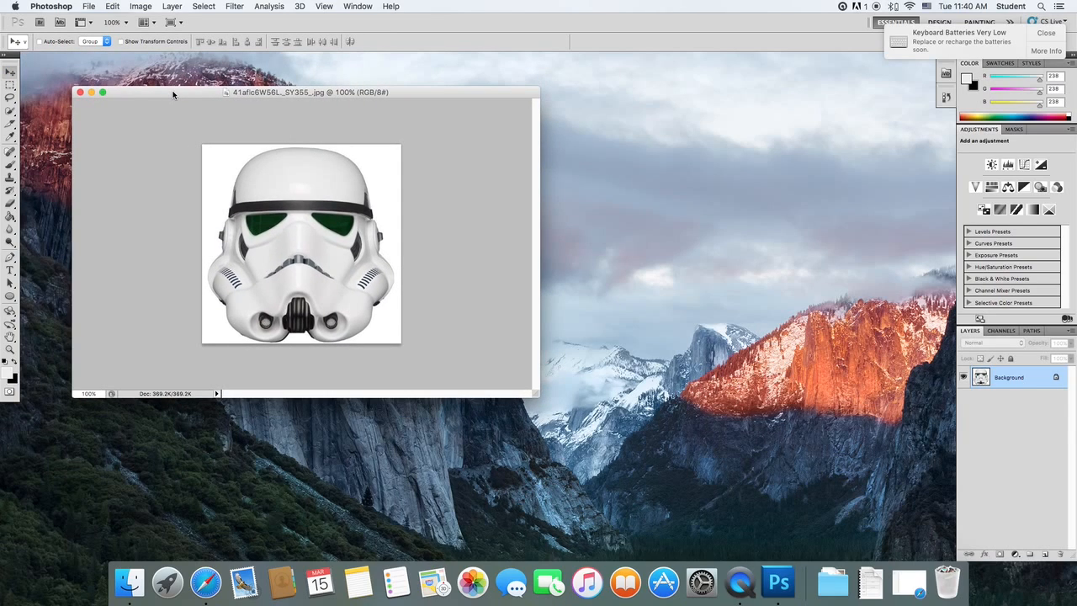
# Set the canvas size to 10 by 10 inches and enlarge the document window to fit the whole canvas.
pyautogui.click(137, 6)
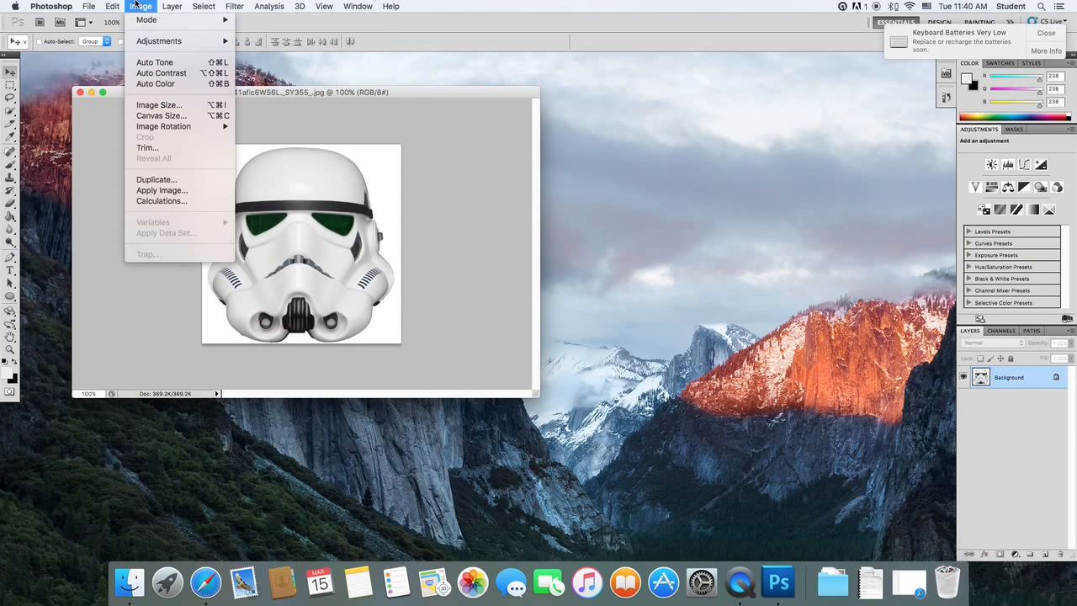
pyautogui.click(179, 117)
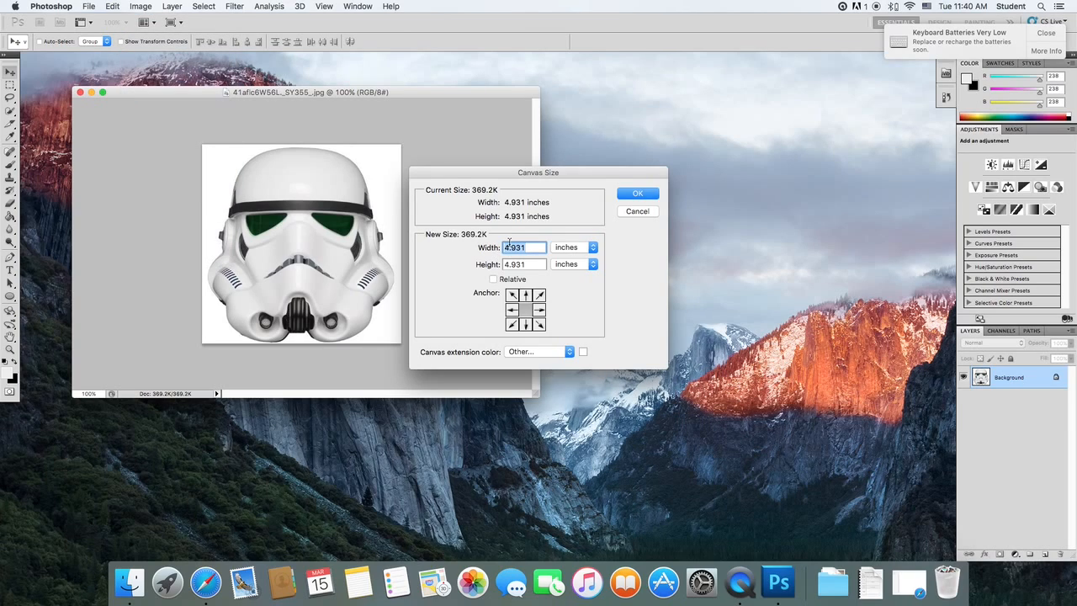
pyautogui.write('10')
pyautogui.press('Tab')
pyautogui.write('10')
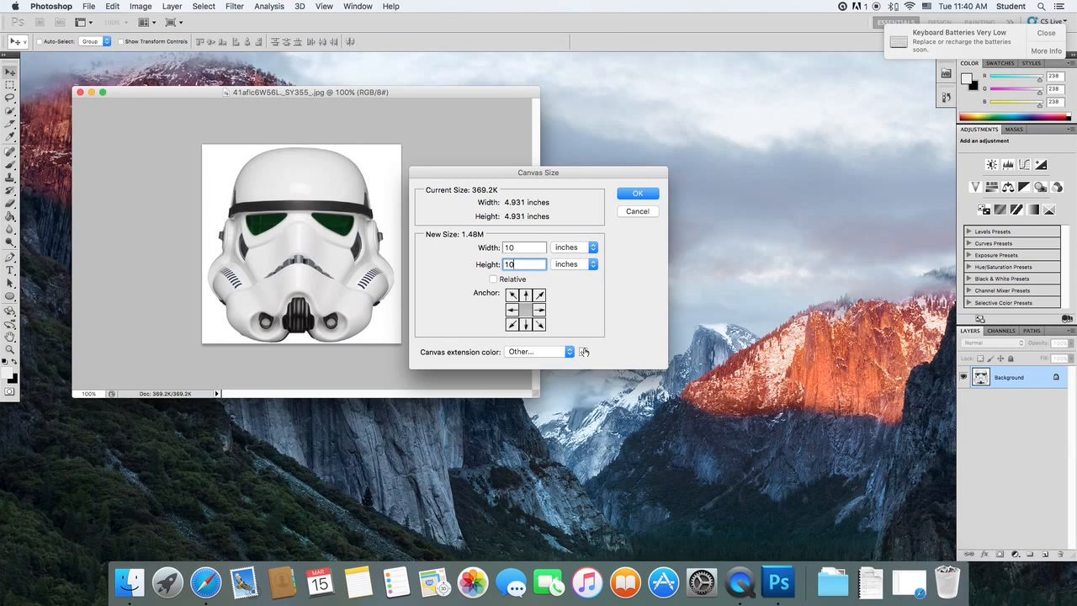
pyautogui.click(631, 195)
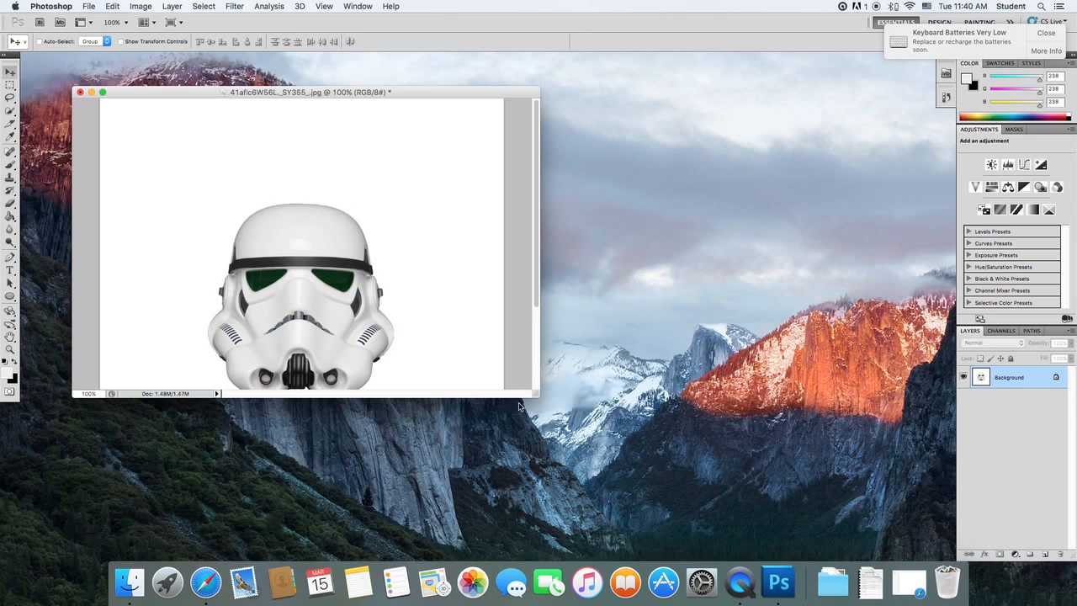
pyautogui.moveTo(536, 393); pyautogui.dragTo(860, 538)
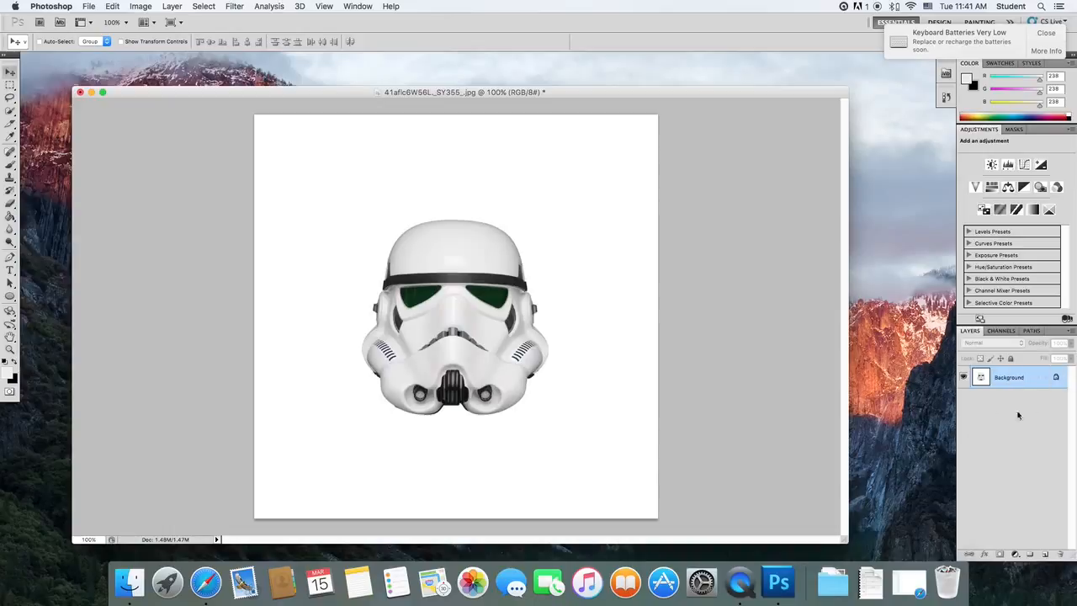
# Unlock the background as a regular layer named Background Image and check it by toggling its visibility off and on.
pyautogui.doubleClick(1059, 378)
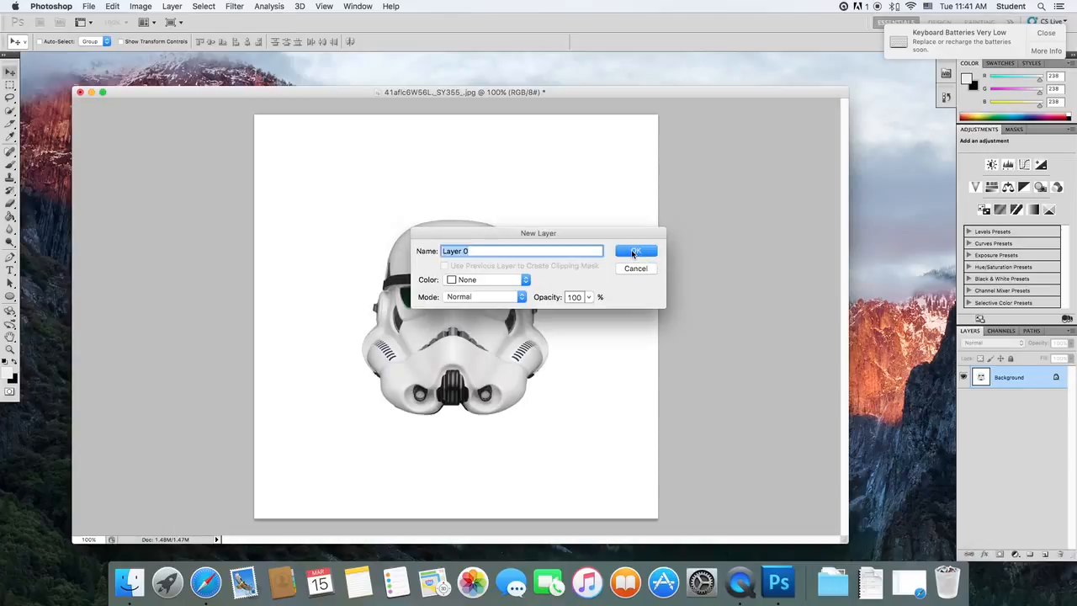
pyautogui.press('BackSpace')
pyautogui.write('Background Image')
pyautogui.press('Return')
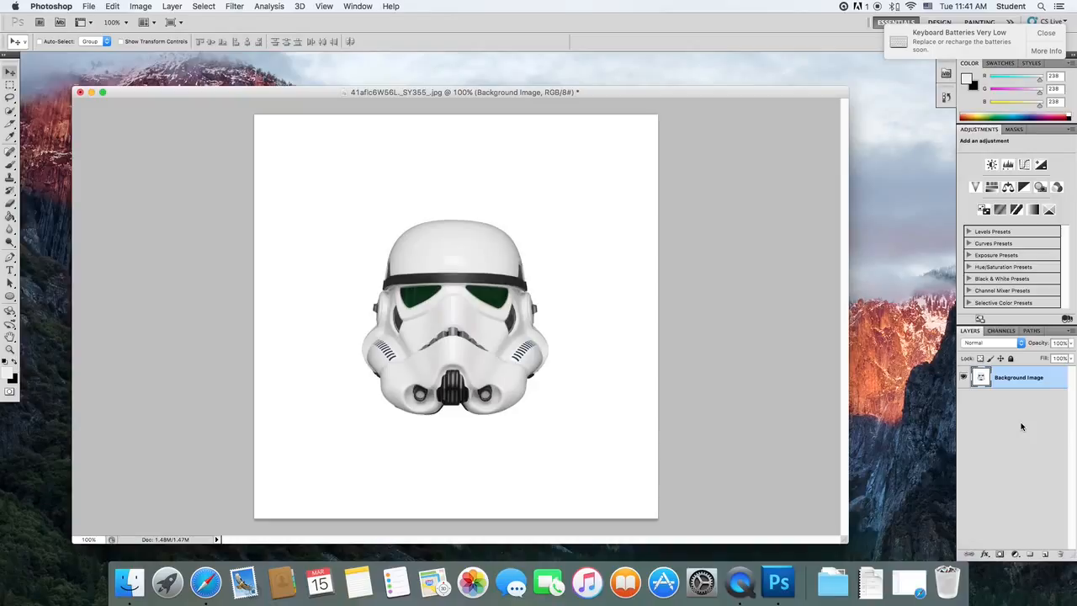
pyautogui.click(964, 378)
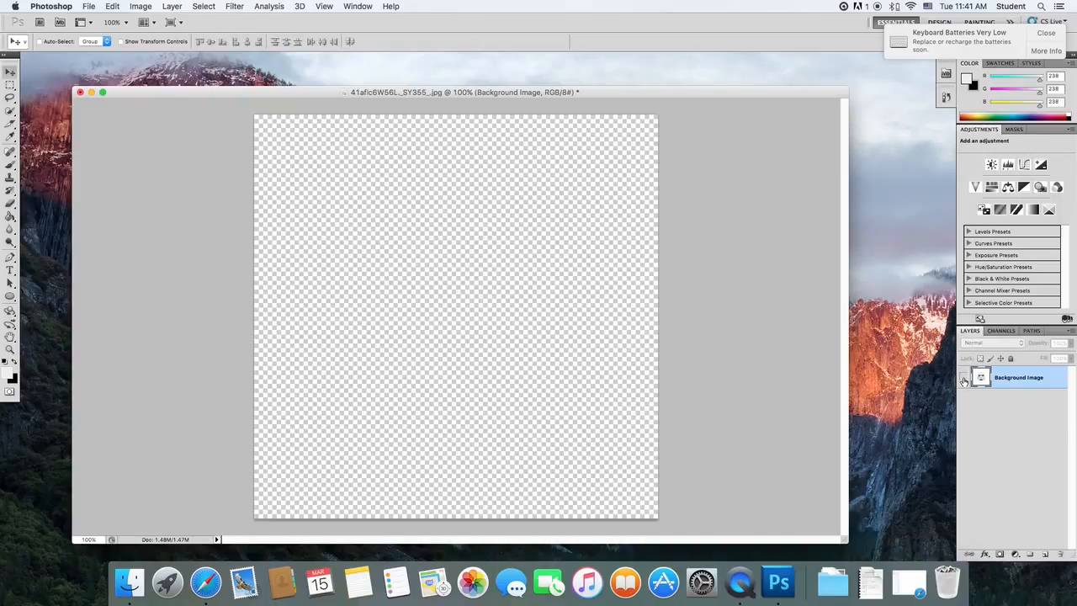
pyautogui.click(964, 378)
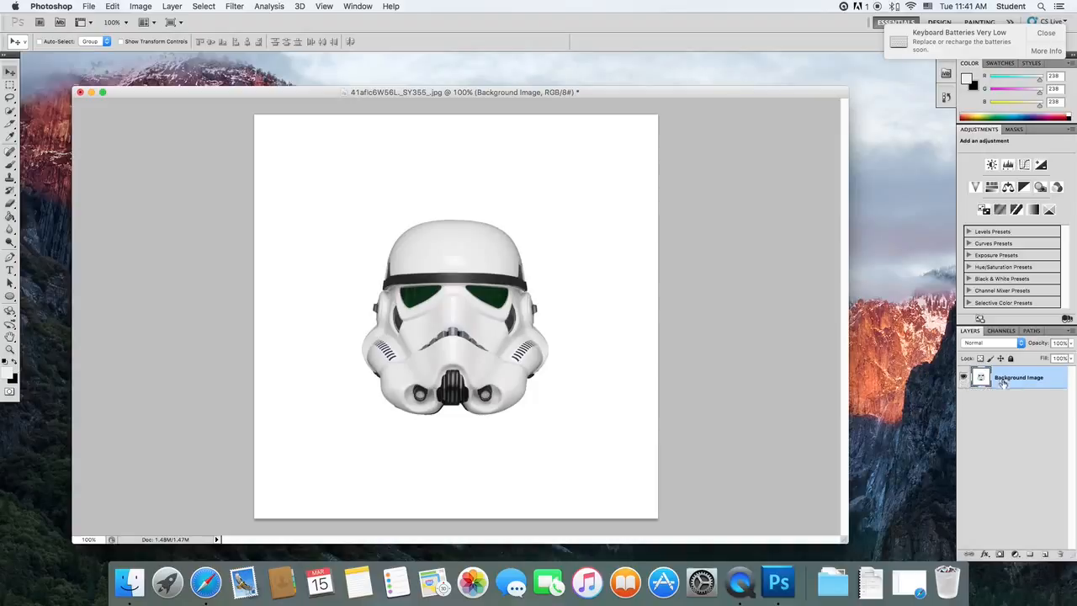
# Add a new layer beneath Background Image and name it White Background.
pyautogui.click(1047, 558)
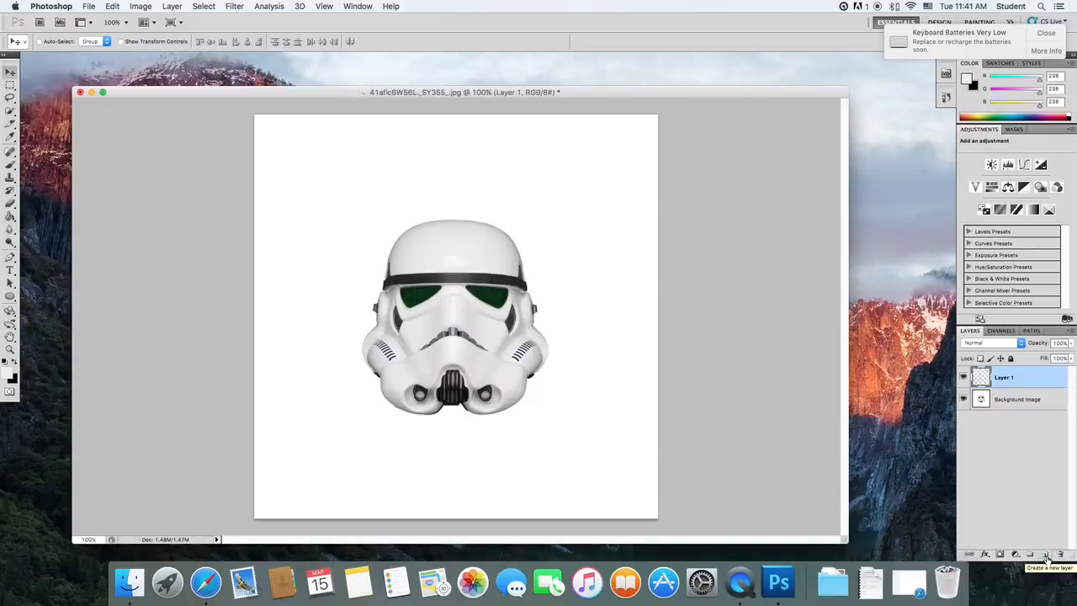
pyautogui.moveTo(1035, 381); pyautogui.dragTo(1008, 400)
pyautogui.doubleClick(1006, 399)
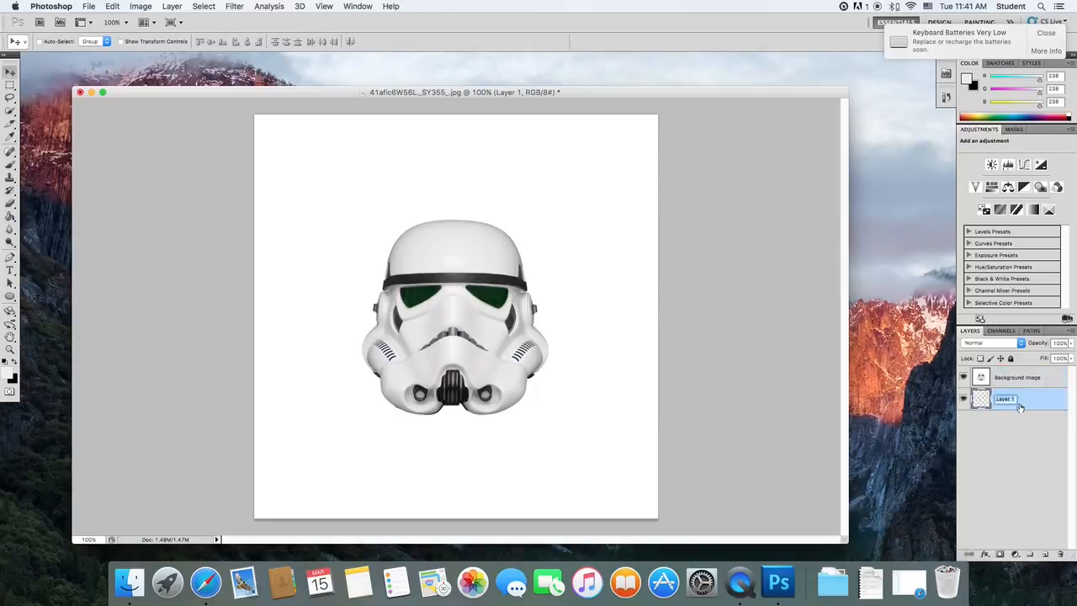
pyautogui.click(1029, 407)
pyautogui.doubleClick(1003, 401)
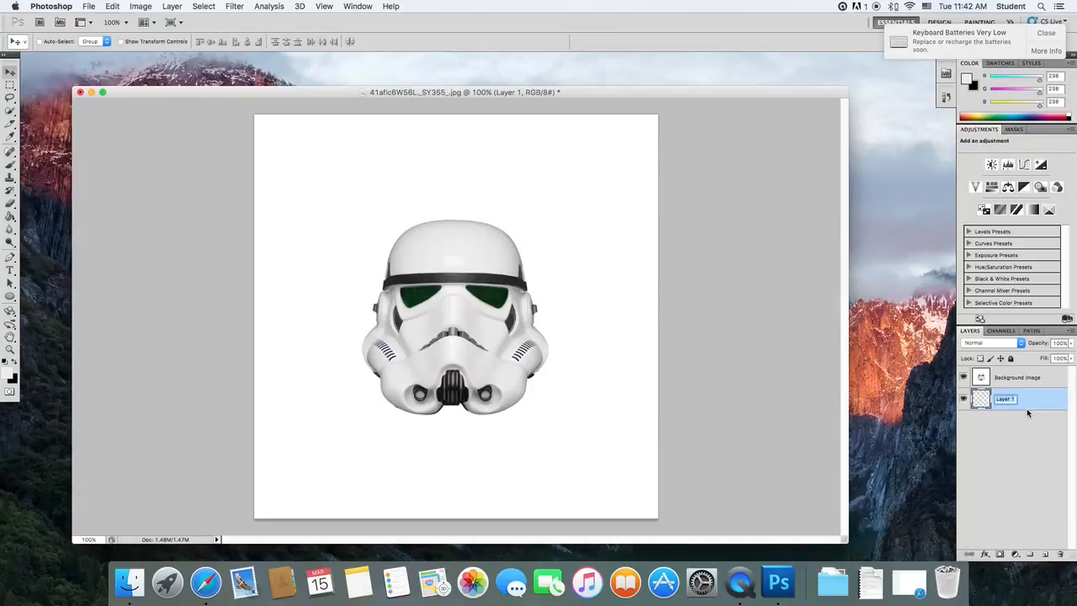
pyautogui.write('White Background')
pyautogui.press('Return')
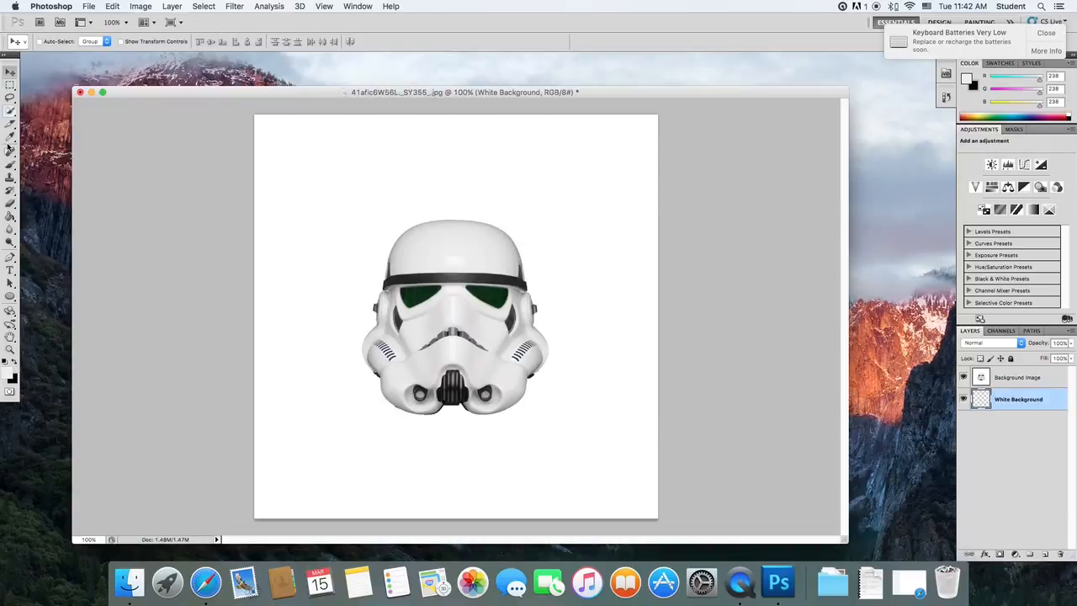
# Fill the White Background layer with the light foreground color using the Paint Bucket.
pyautogui.click(10, 217)
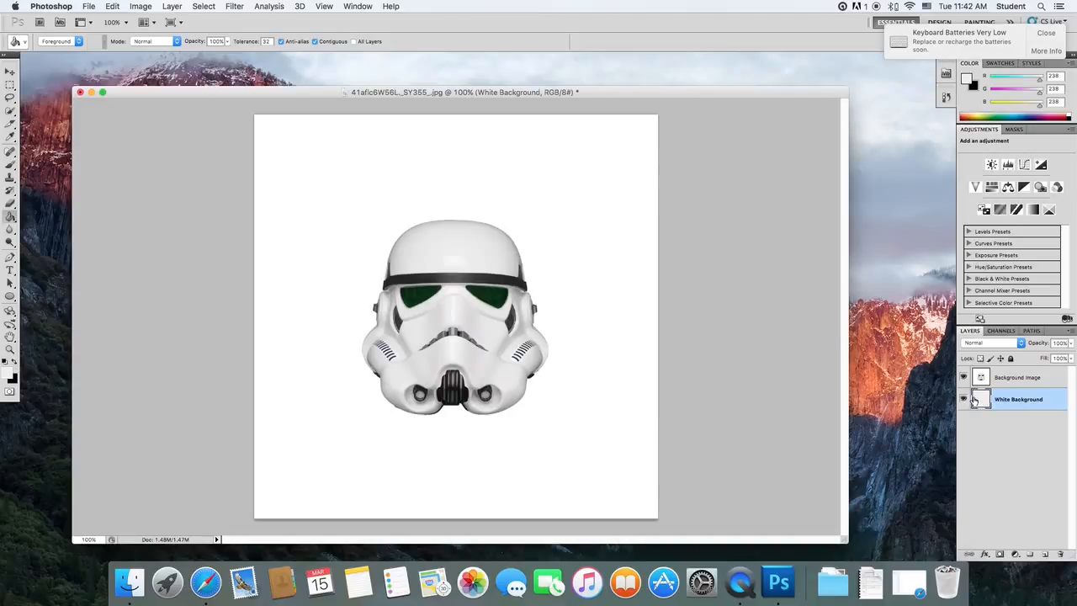
pyautogui.click(13, 72)
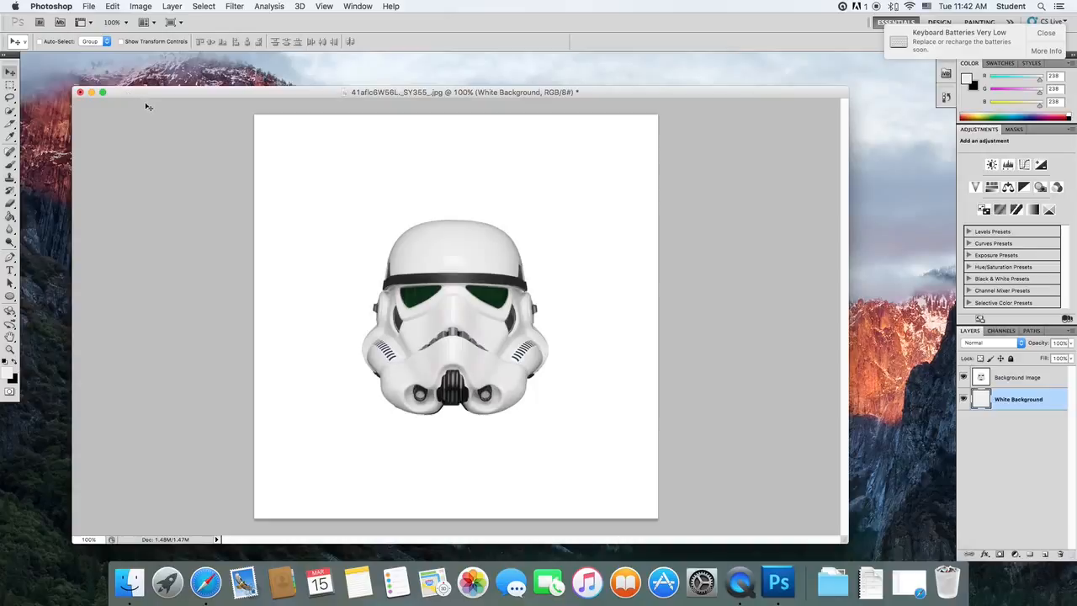
# Start a Pen shape at the helmet's top center and trace the right-hand curve of the dome at 200% zoom.
pyautogui.click(11, 259)
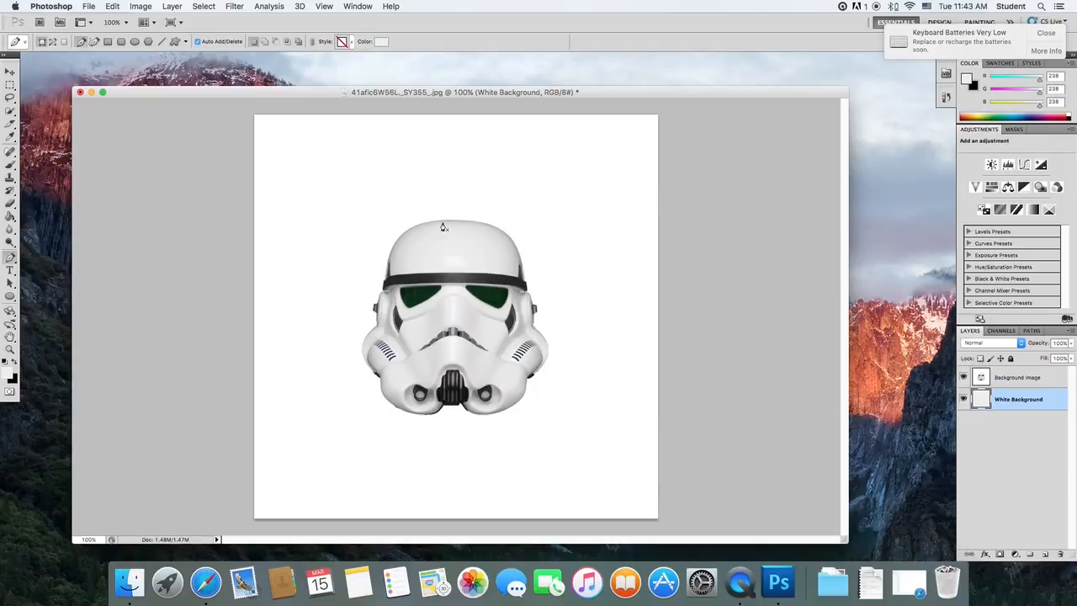
pyautogui.press('super+equal')
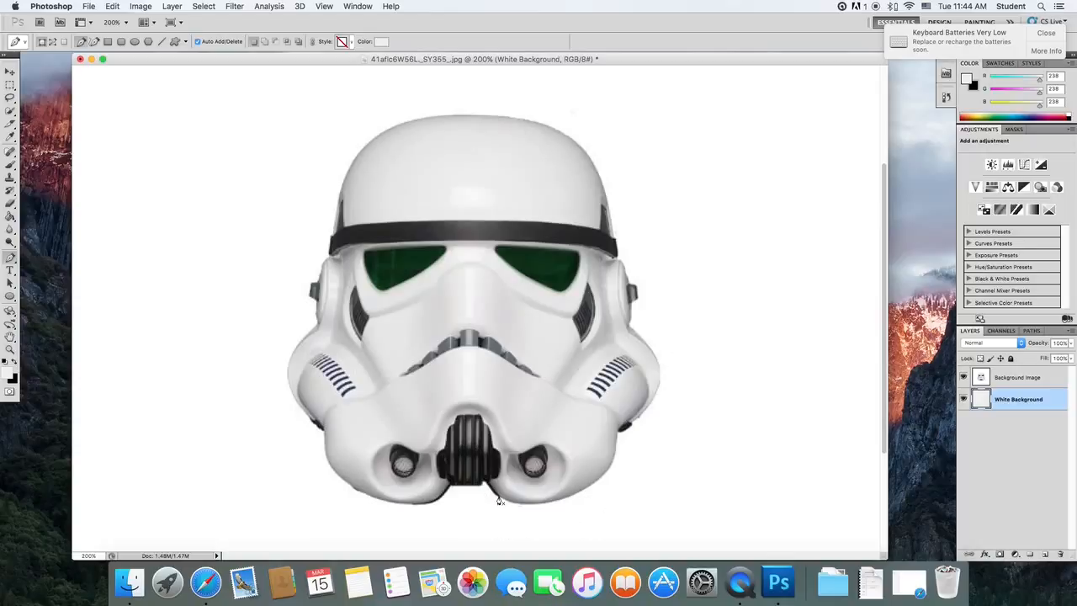
pyautogui.click(467, 117)
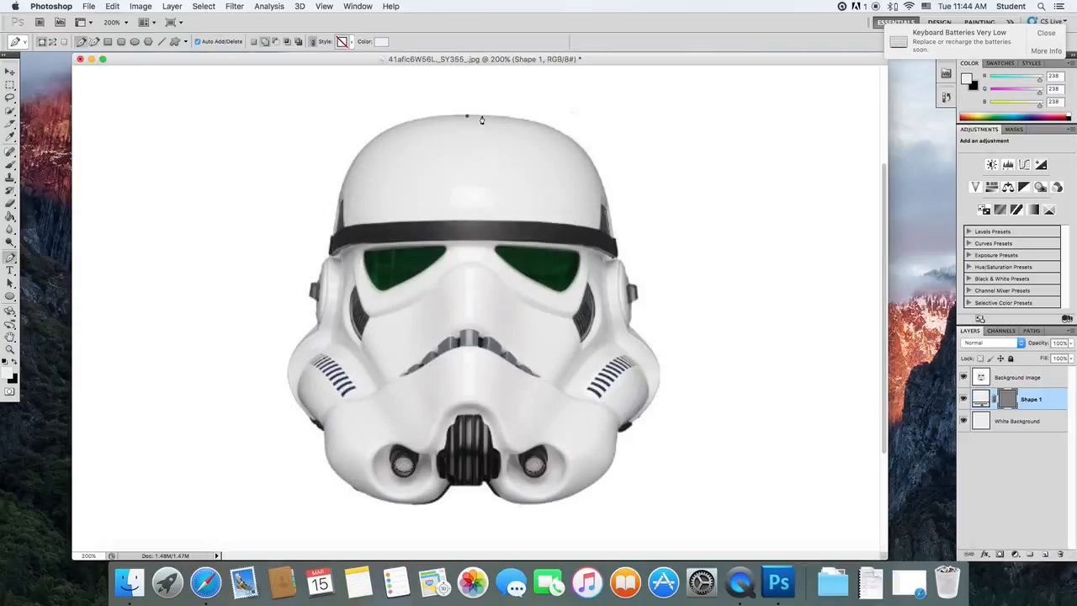
pyautogui.click(529, 124)
pyautogui.moveTo(529, 124); pyautogui.dragTo(540, 128)
pyautogui.moveTo(539, 126); pyautogui.dragTo(536, 260)
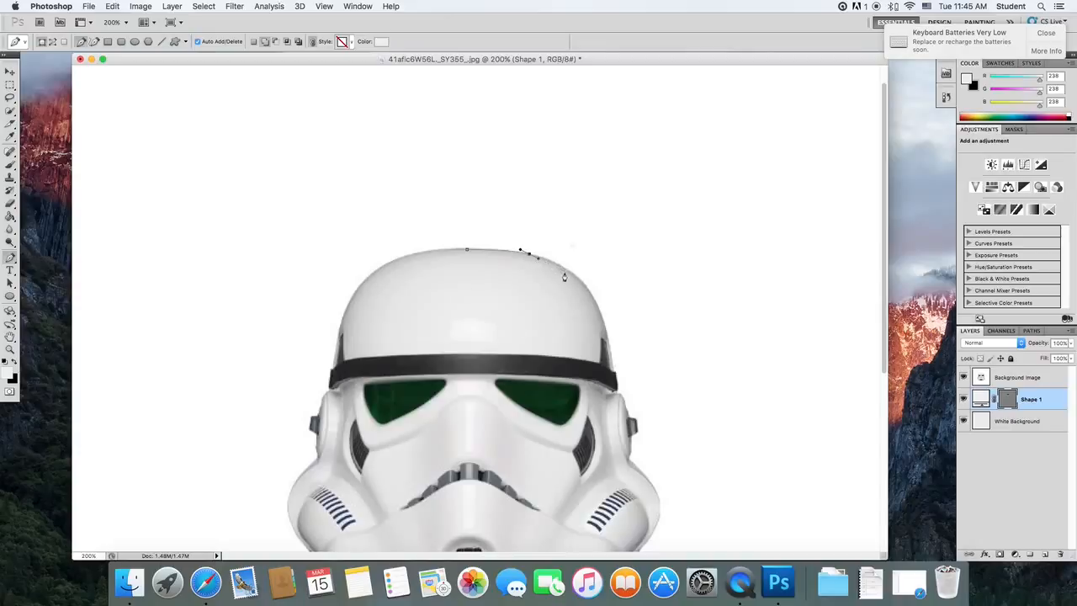
pyautogui.moveTo(576, 280); pyautogui.dragTo(588, 291)
pyautogui.moveTo(604, 315); pyautogui.dragTo(606, 325)
# Continue the Pen outline down the helmet's right side, around the cheek and along the chin to the lower-left jaw.
pyautogui.scroll(-5, 716, 272)
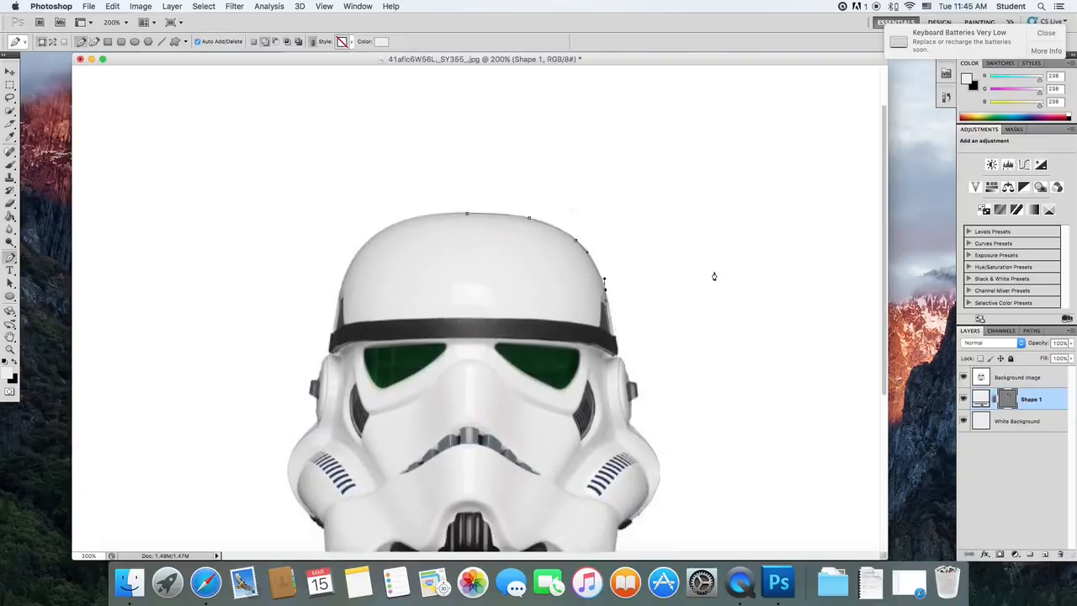
pyautogui.scroll(-1, 699, 275)
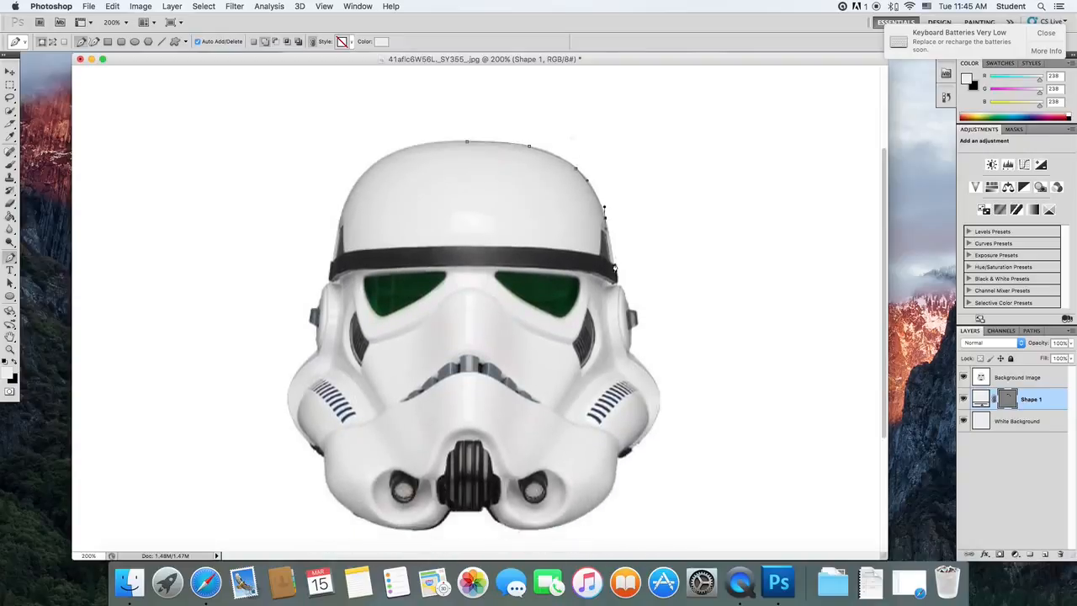
pyautogui.moveTo(615, 263); pyautogui.dragTo(630, 357)
pyautogui.click(630, 354)
pyautogui.moveTo(655, 383); pyautogui.dragTo(630, 448)
pyautogui.moveTo(602, 505); pyautogui.dragTo(329, 441)
pyautogui.click(453, 513)
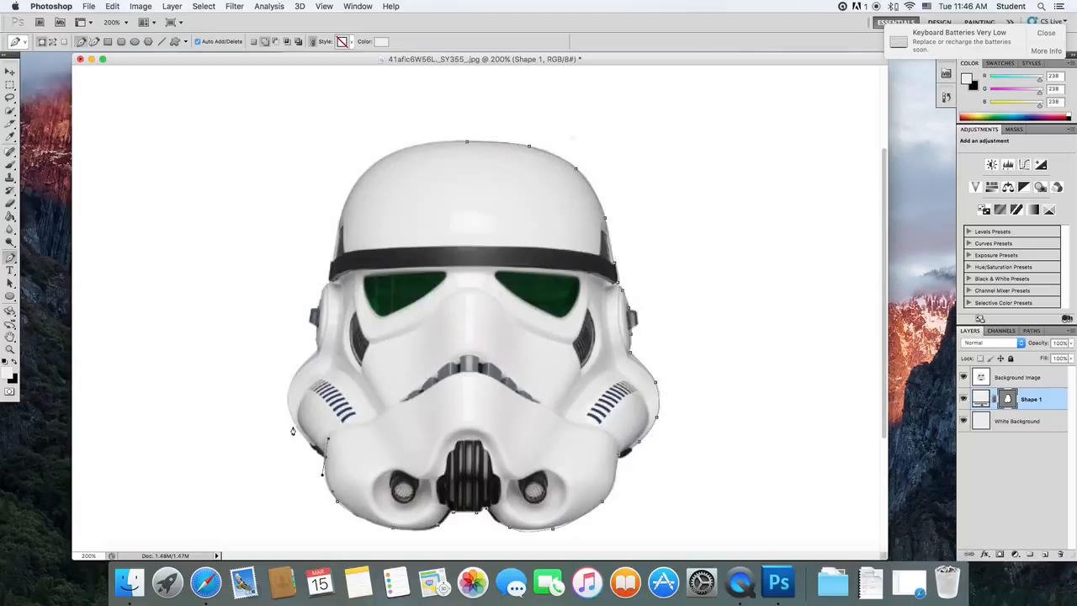
pyautogui.moveTo(293, 420)
pyautogui.mouseDown()
pyautogui.moveTo(312, 368)
pyautogui.moveTo(281, 385)
pyautogui.moveTo(297, 441)
pyautogui.moveTo(293, 396)
pyautogui.moveTo(291, 412)
pyautogui.mouseUp()
pyautogui.press('super+z')
pyautogui.click(112, 6)
pyautogui.click(135, 39)
# Trace the helmet's left cheek, side and dome with the Pen tool and close the outline at the top center.
pyautogui.moveTo(290, 406); pyautogui.dragTo(290, 403)
pyautogui.moveTo(303, 366); pyautogui.dragTo(317, 323)
pyautogui.moveTo(326, 286); pyautogui.dragTo(334, 245)
pyautogui.moveTo(351, 193); pyautogui.dragTo(410, 149)
pyautogui.moveTo(467, 143); pyautogui.dragTo(476, 146)
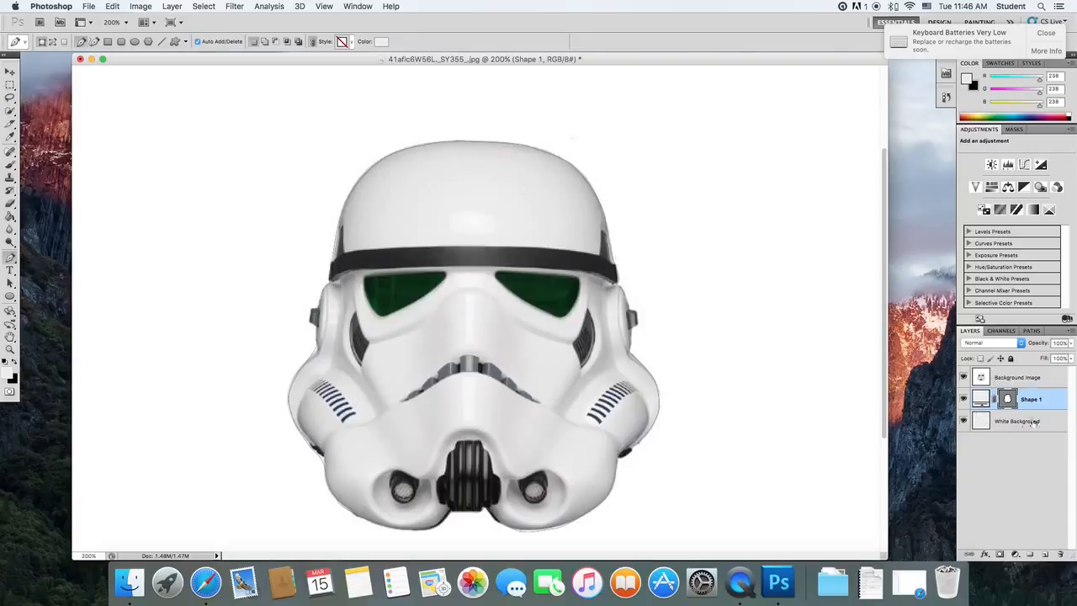
# Move the Shape 1 layer above Background Image and set its fill color to white (ffffff).
pyautogui.moveTo(1036, 397); pyautogui.dragTo(1041, 380)
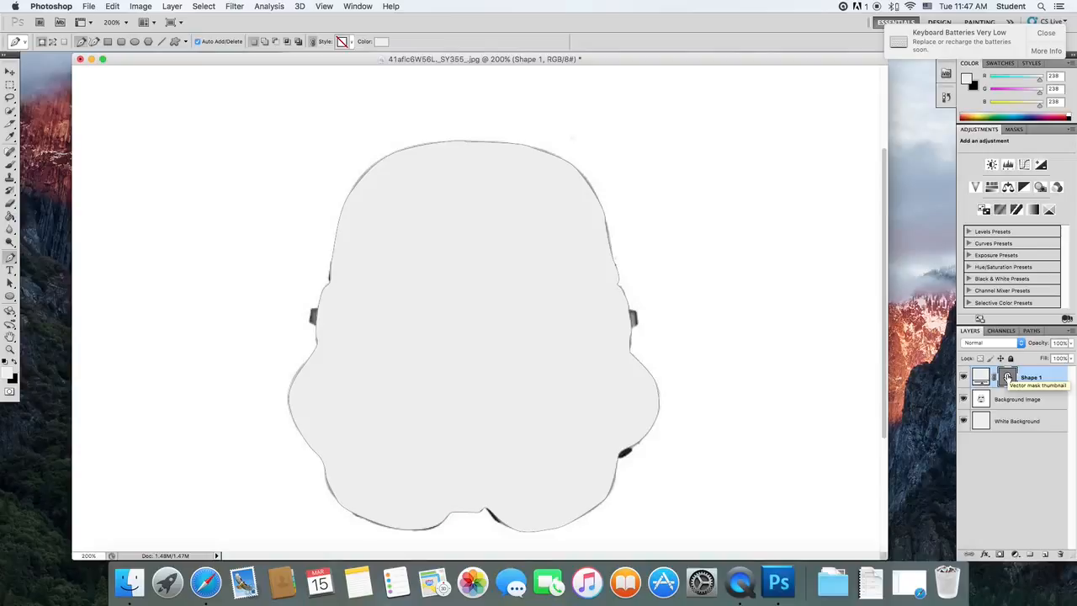
pyautogui.click(1007, 378)
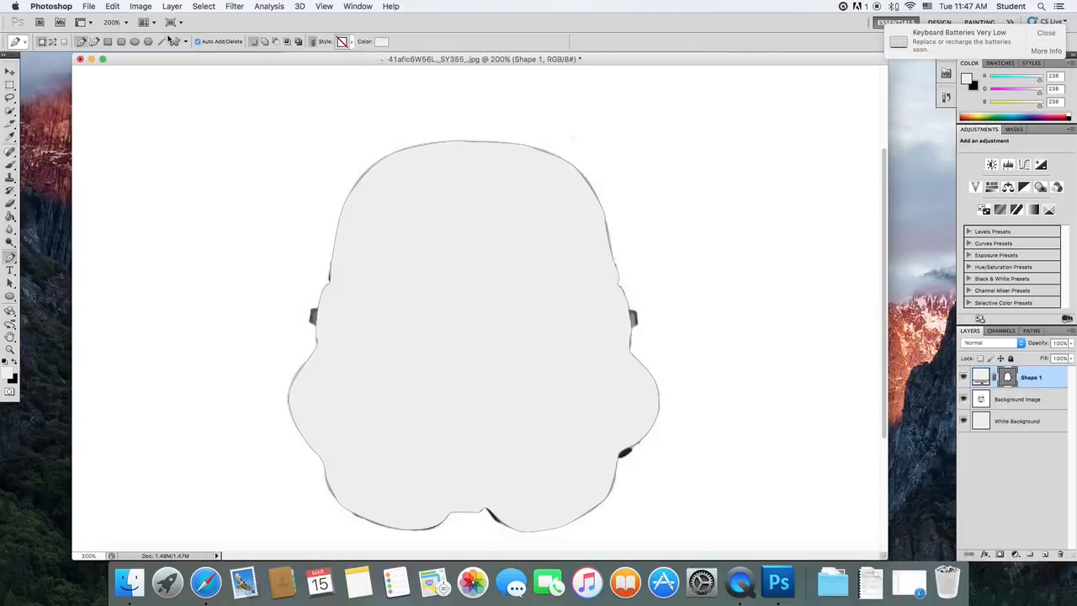
pyautogui.click(383, 43)
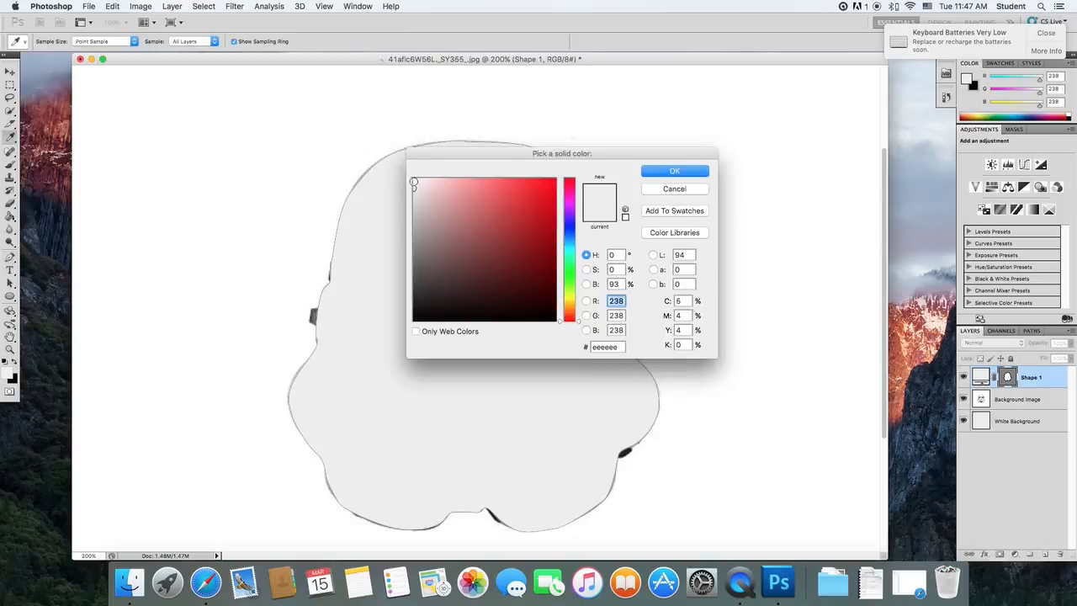
pyautogui.click(498, 195)
pyautogui.moveTo(498, 194)
pyautogui.mouseDown()
pyautogui.moveTo(528, 241)
pyautogui.moveTo(502, 295)
pyautogui.mouseUp()
pyautogui.moveTo(566, 278); pyautogui.dragTo(569, 198)
pyautogui.moveTo(478, 205)
pyautogui.mouseDown()
pyautogui.moveTo(416, 200)
pyautogui.moveTo(387, 180)
pyautogui.mouseUp()
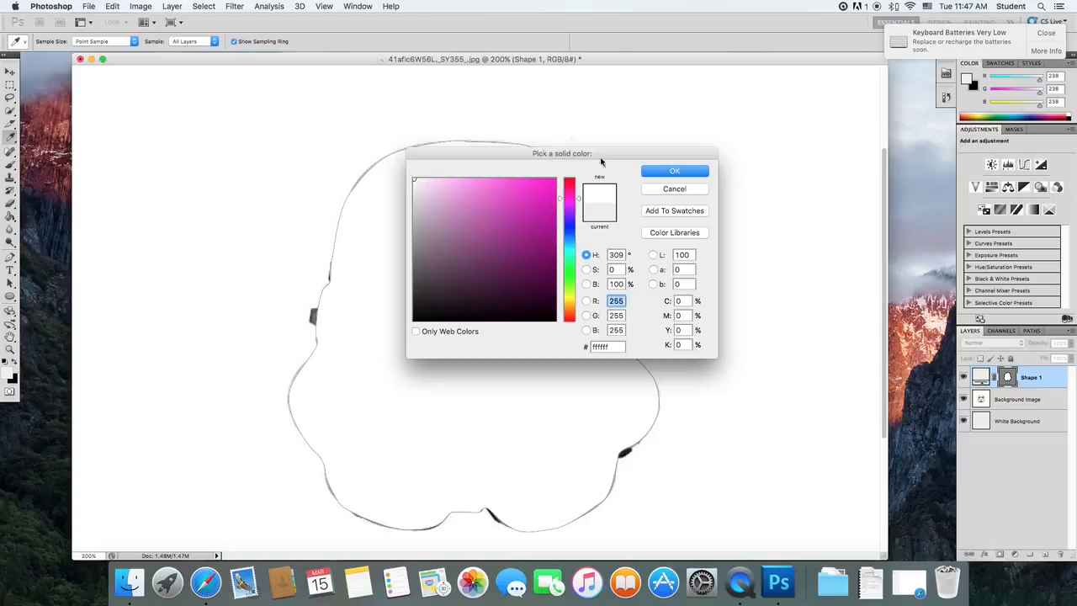
pyautogui.click(659, 176)
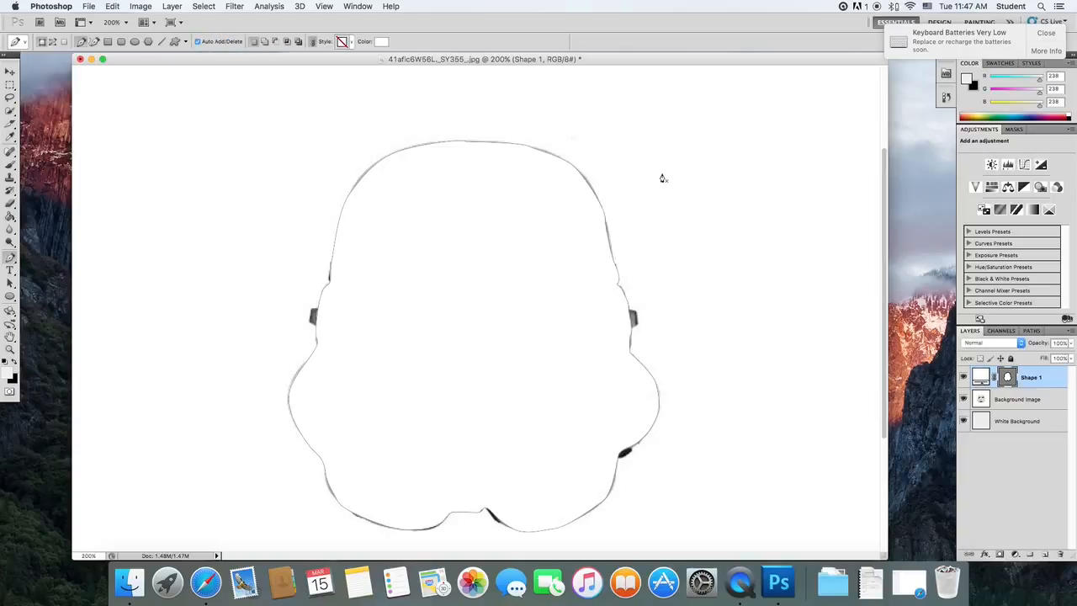
# Move the Shape 1 layer below Background Image and rename it Helmet Outline.
pyautogui.moveTo(1030, 377); pyautogui.dragTo(1025, 388)
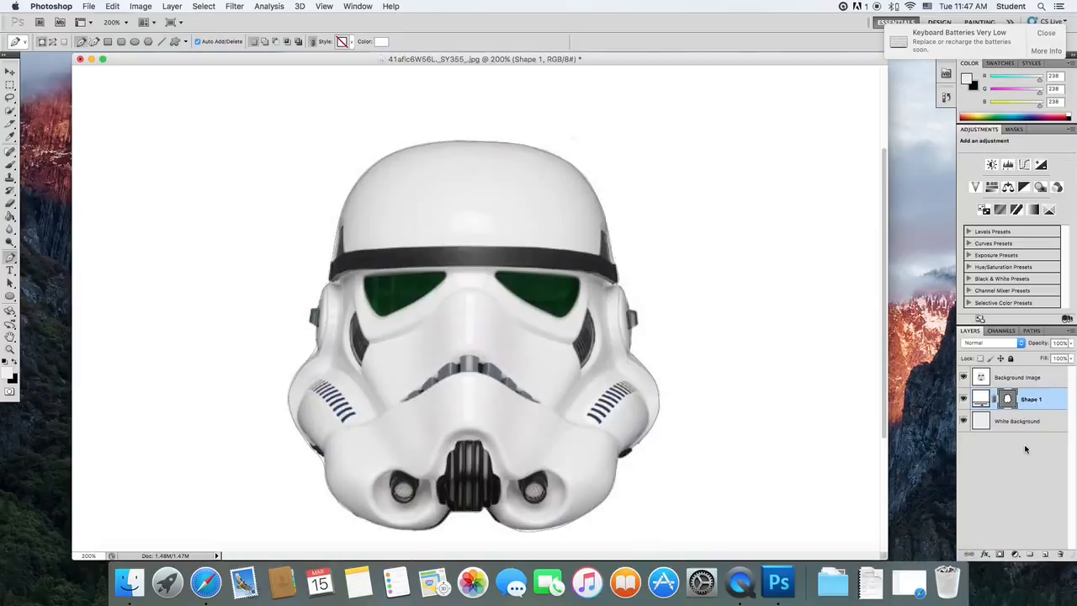
pyautogui.doubleClick(1034, 399)
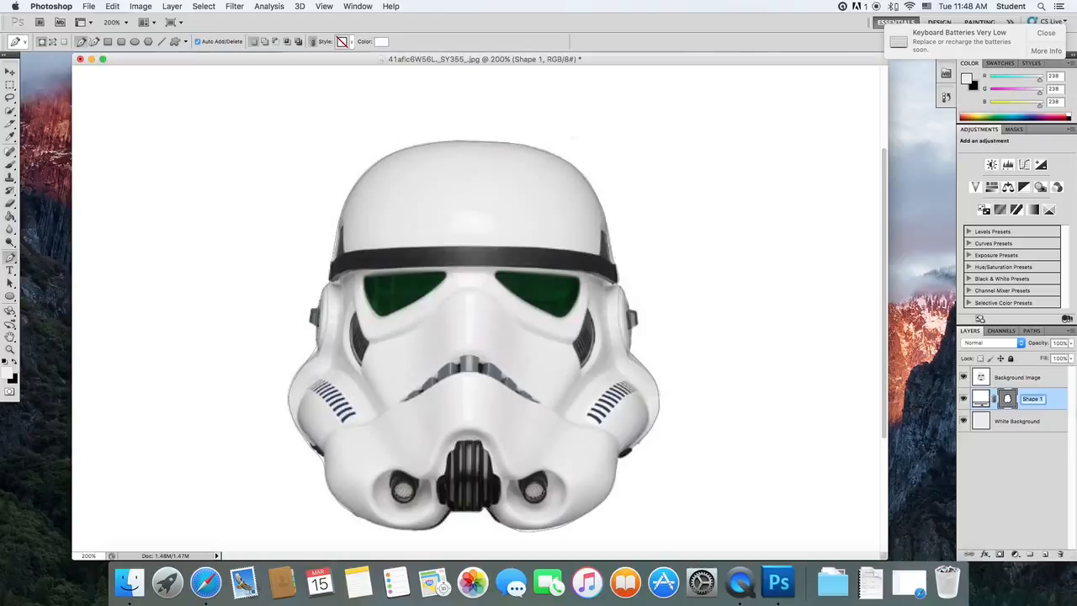
pyautogui.write('Helmet Outline')
pyautogui.press('Return')
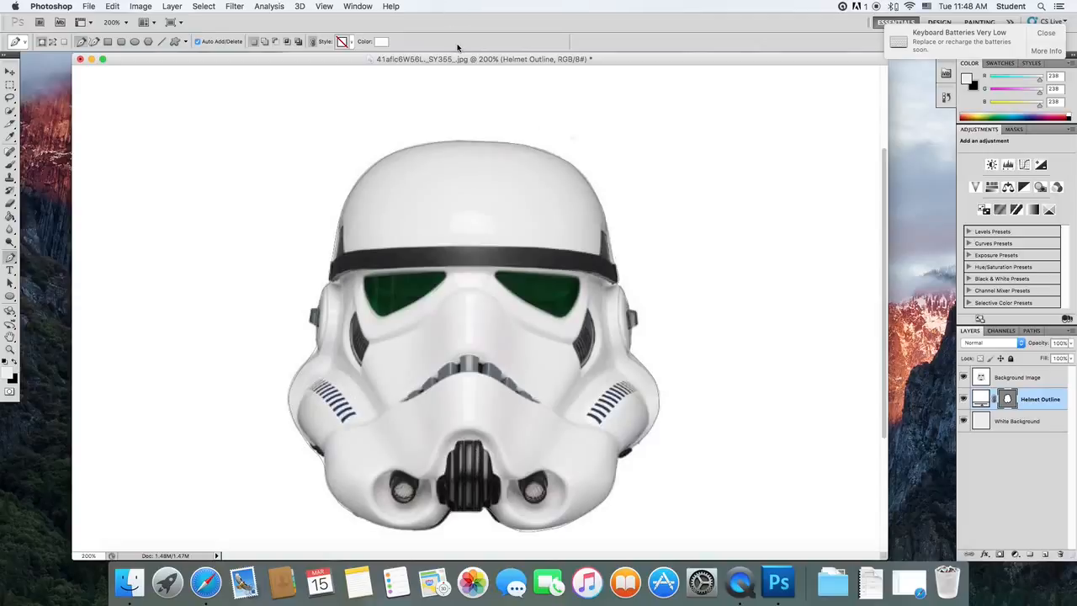
# Trace the black band across the helmet's forehead as a closed Pen shape, starting at its right end.
pyautogui.click(613, 268)
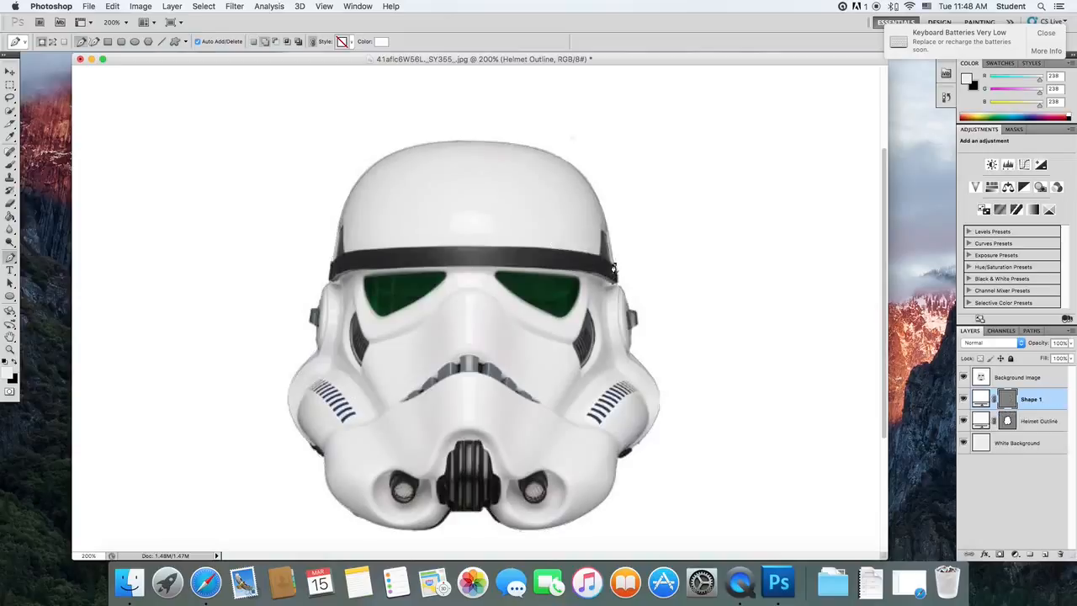
pyautogui.moveTo(581, 256); pyautogui.dragTo(566, 254)
pyautogui.click(516, 248)
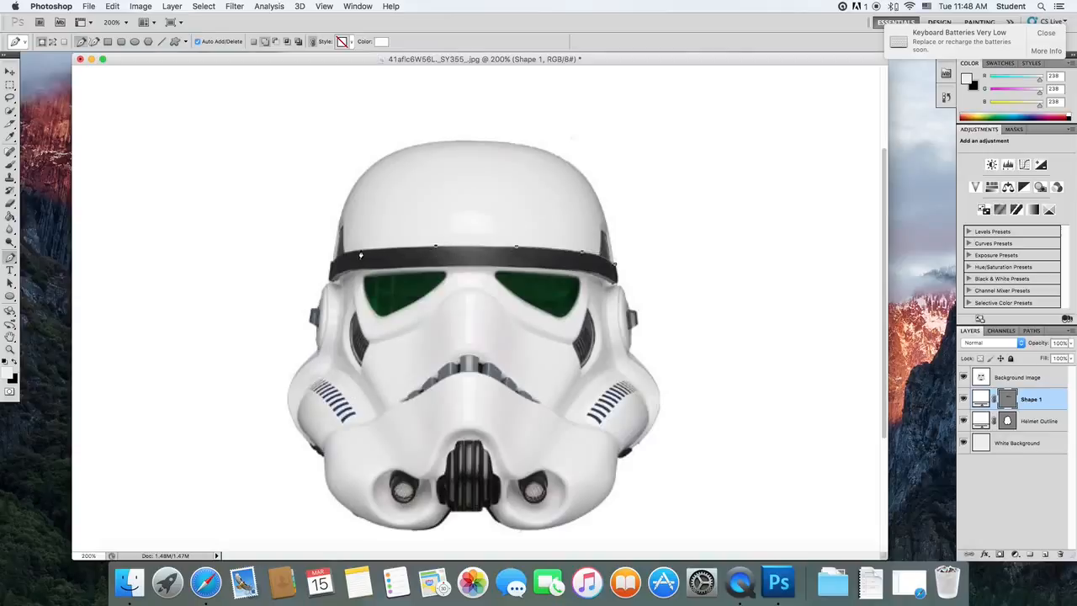
pyautogui.click(331, 264)
pyautogui.click(331, 281)
pyautogui.click(346, 272)
pyautogui.click(391, 267)
pyautogui.click(449, 267)
pyautogui.click(577, 270)
pyautogui.click(613, 265)
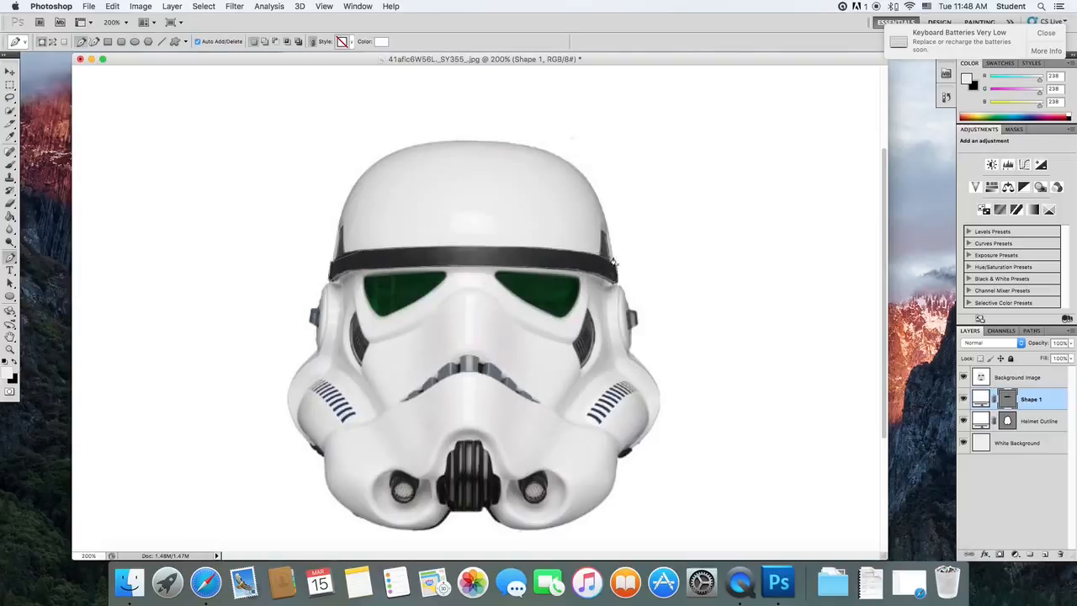
# Rename the new forehead band shape layer as Headband.
pyautogui.doubleClick(1035, 400)
pyautogui.write('Headband')
pyautogui.press('Return')
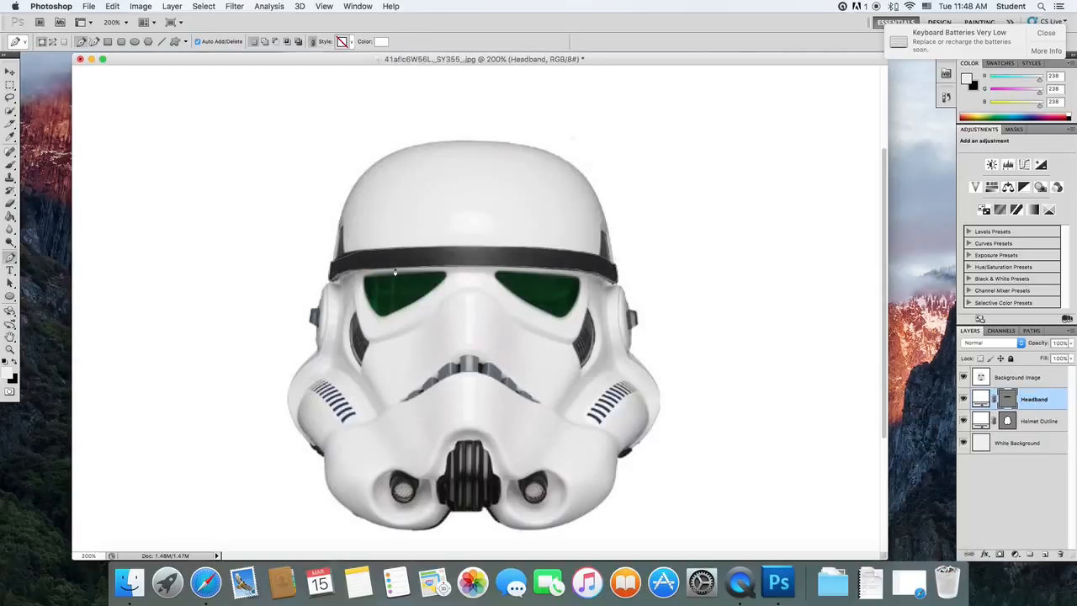
# Trace the helmet's left green eye lens as a closed Pen shape with a curved lower corner.
pyautogui.click(366, 276)
pyautogui.click(378, 316)
pyautogui.moveTo(379, 314); pyautogui.dragTo(398, 315)
pyautogui.click(447, 275)
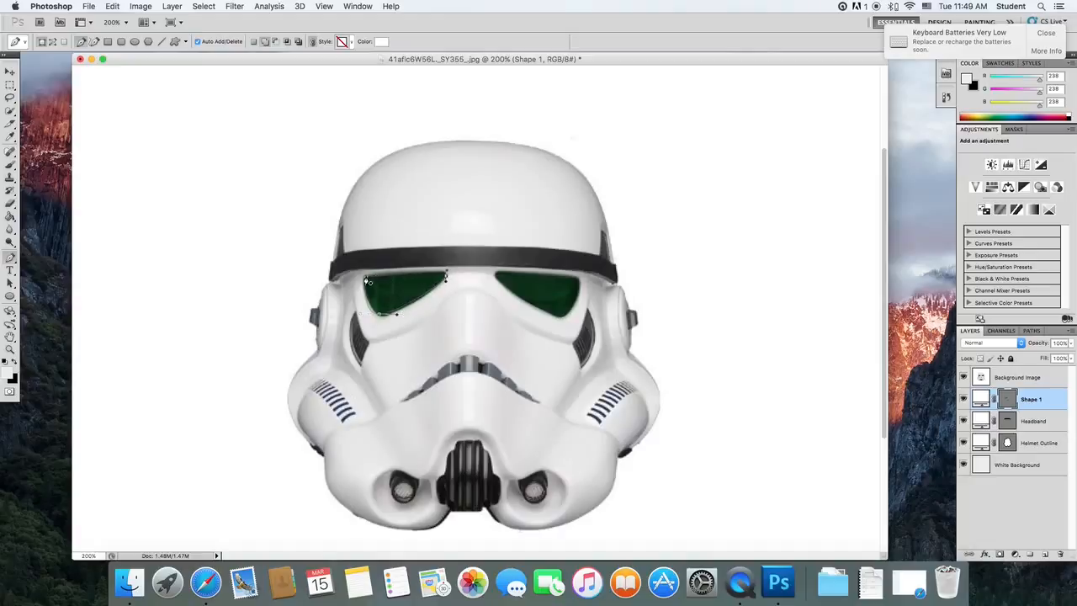
pyautogui.click(367, 278)
# Trace the helmet's right green eye lens as a closed Pen shape on its own layer.
pyautogui.click(495, 276)
pyautogui.click(579, 282)
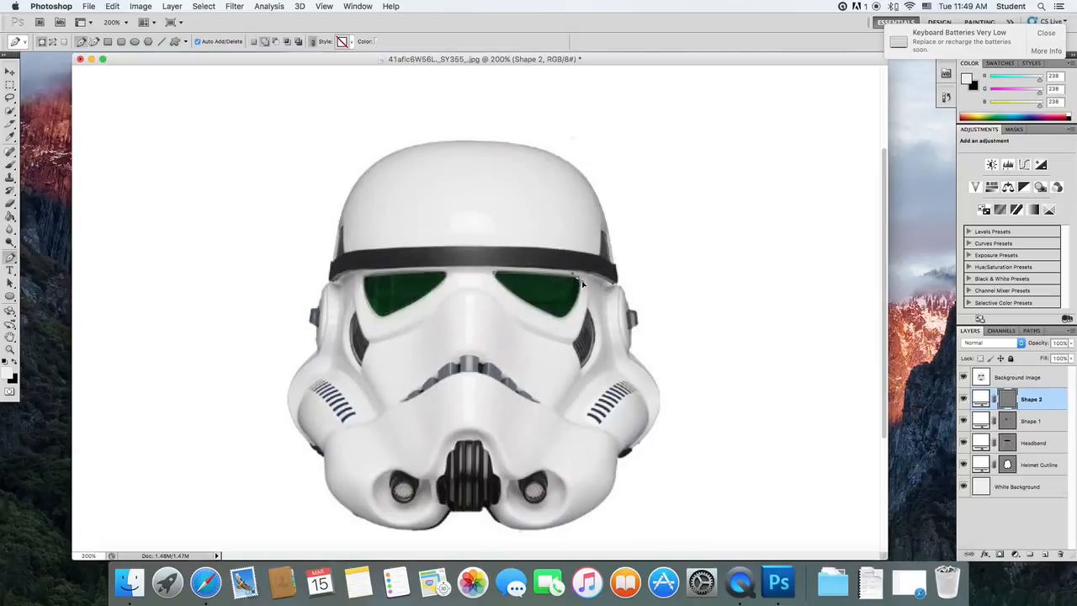
pyautogui.click(561, 318)
pyautogui.moveTo(495, 277); pyautogui.dragTo(499, 270)
pyautogui.press('Return')
# Rename the two eye shape layers as Left Eye and Right Eye.
pyautogui.doubleClick(1031, 422)
pyautogui.write('L')
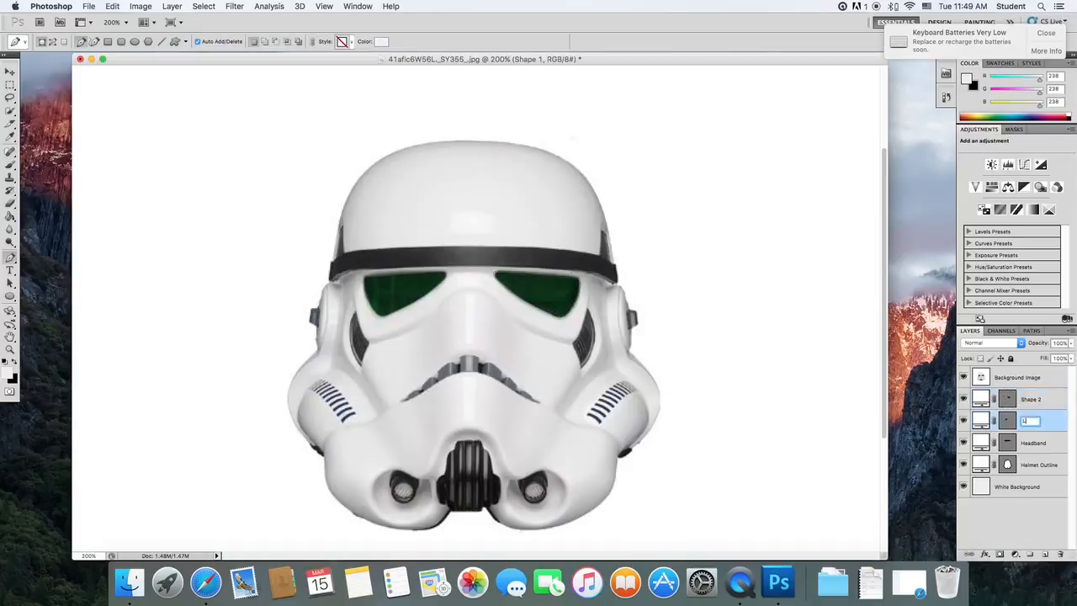
pyautogui.write('eft Eye')
pyautogui.press('Return')
pyautogui.click(1043, 404)
pyautogui.doubleClick(1043, 404)
pyautogui.click(673, 177)
pyautogui.doubleClick(1032, 399)
pyautogui.write('Right Eye')
pyautogui.press('Return')
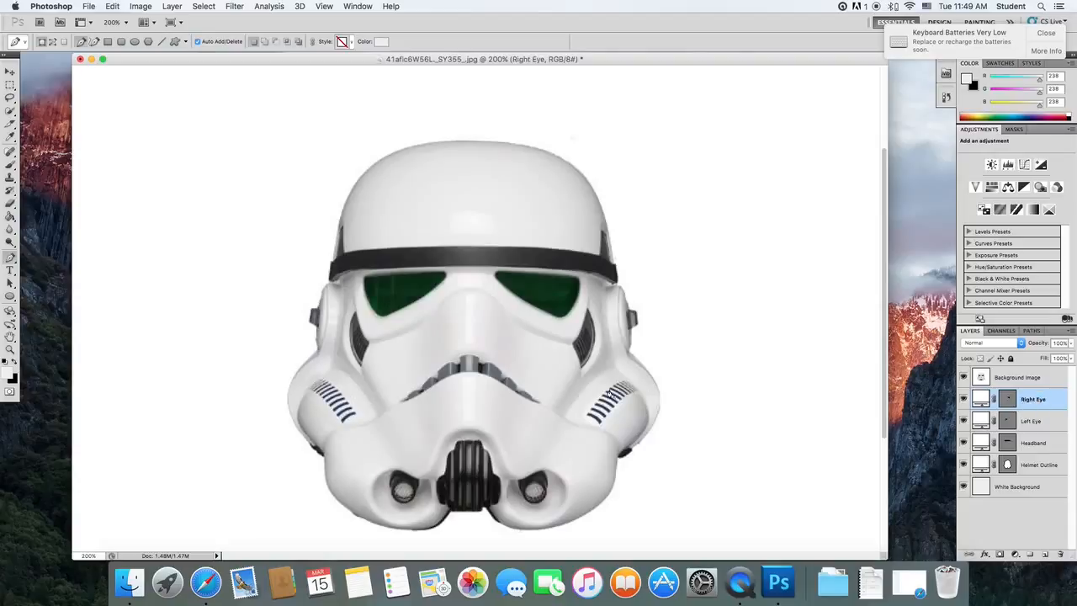
# Trace the dark vent below the left eye's outer corner as a closed Pen shape, undoing the misplaced curve point.
pyautogui.click(357, 314)
pyautogui.moveTo(370, 342); pyautogui.dragTo(379, 346)
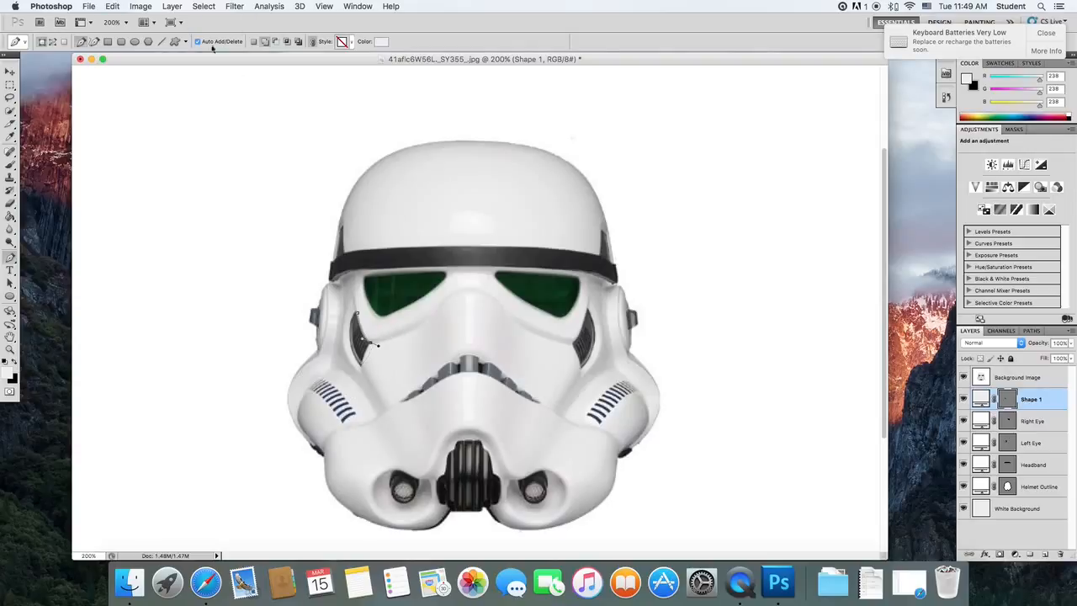
pyautogui.click(113, 6)
pyautogui.click(119, 40)
pyautogui.click(112, 6)
pyautogui.click(122, 40)
pyautogui.moveTo(352, 331); pyautogui.dragTo(367, 350)
pyautogui.click(358, 313)
# Trace the matching dark vent below the right eye's outer corner as a closed Pen shape.
pyautogui.click(578, 339)
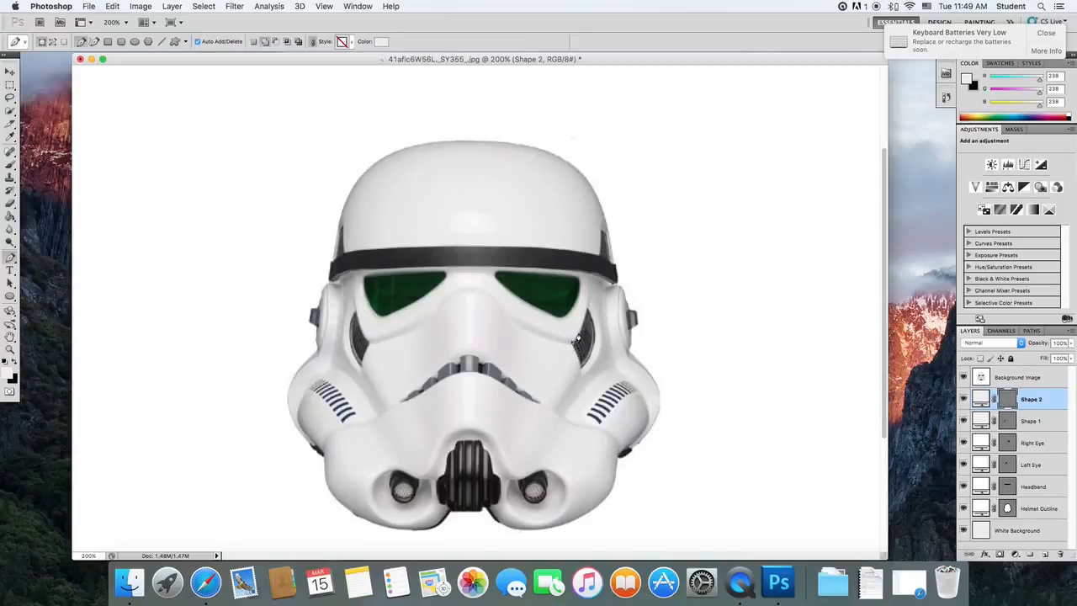
pyautogui.click(587, 303)
pyautogui.moveTo(599, 328); pyautogui.dragTo(584, 367)
pyautogui.click(576, 341)
# Rename the two vent shape layers as Left CheekBone and Right CheekBone.
pyautogui.doubleClick(1035, 425)
pyautogui.click(674, 181)
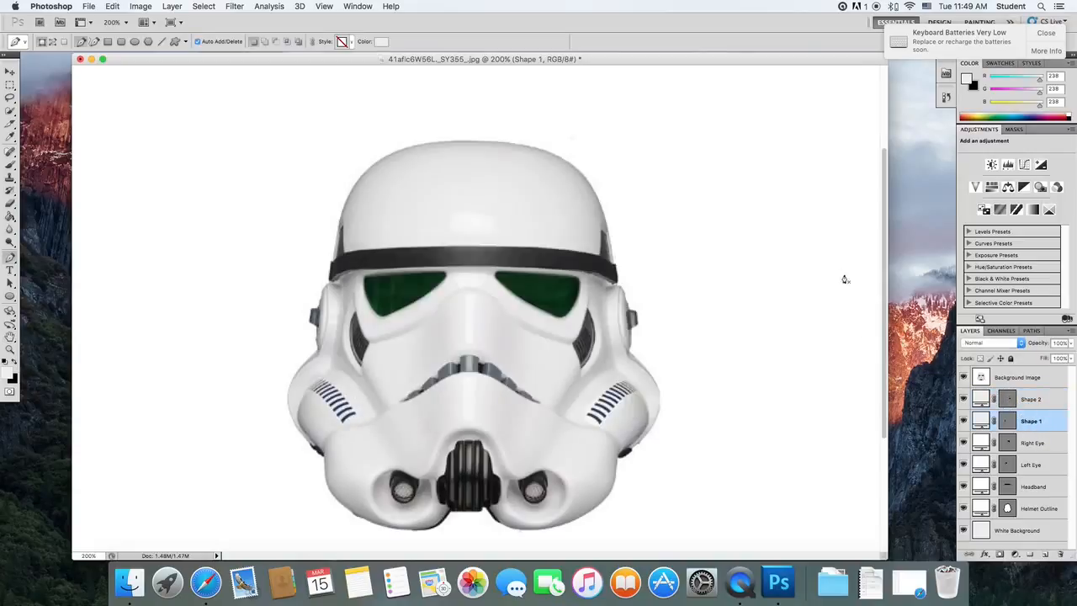
pyautogui.doubleClick(1040, 419)
pyautogui.write('Le')
pyautogui.write('ft CheekBone')
pyautogui.press('Return')
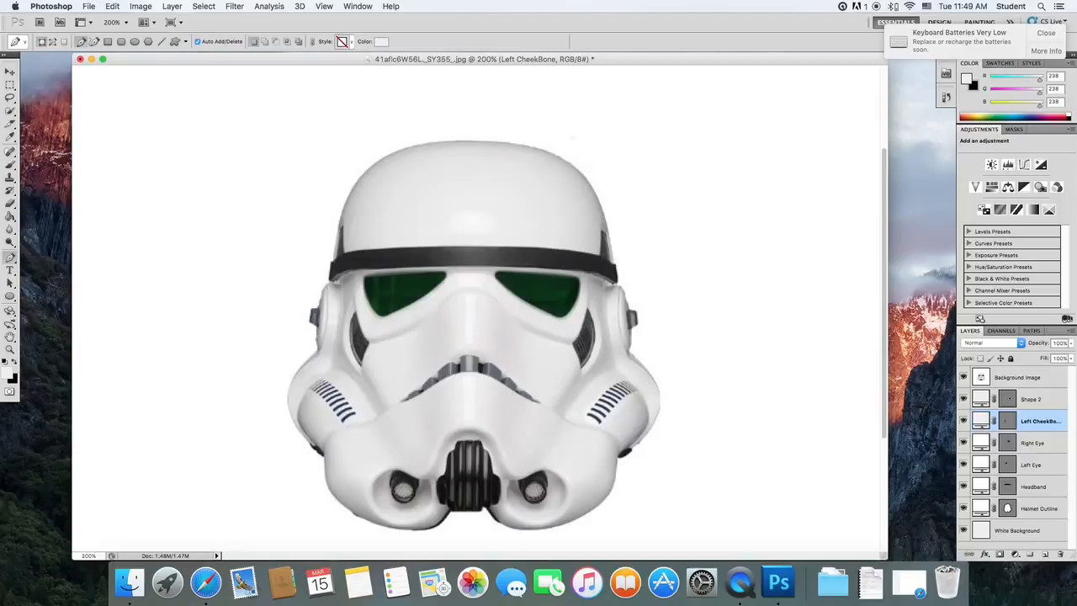
pyautogui.doubleClick(1029, 400)
pyautogui.write('Right CheekBone')
pyautogui.press('Return')
# Trace the gray frown-shaped mouth strip as a closed Pen shape with curved upper and lower edges.
pyautogui.click(400, 402)
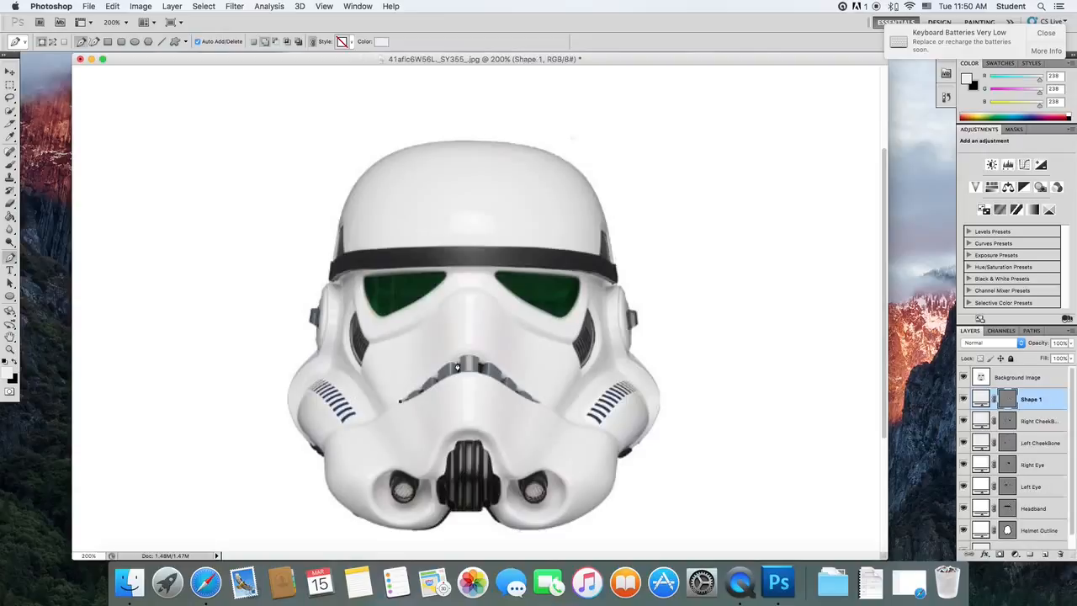
pyautogui.moveTo(460, 360); pyautogui.dragTo(476, 356)
pyautogui.moveTo(540, 403); pyautogui.dragTo(543, 404)
pyautogui.moveTo(481, 375); pyautogui.dragTo(468, 374)
pyautogui.click(441, 382)
pyautogui.click(406, 404)
pyautogui.click(403, 405)
# Rename the frown-shaped mouth layer as Top Mouthpiece.
pyautogui.doubleClick(1031, 399)
pyautogui.write('Top Mouthpiece')
pyautogui.press('Return')
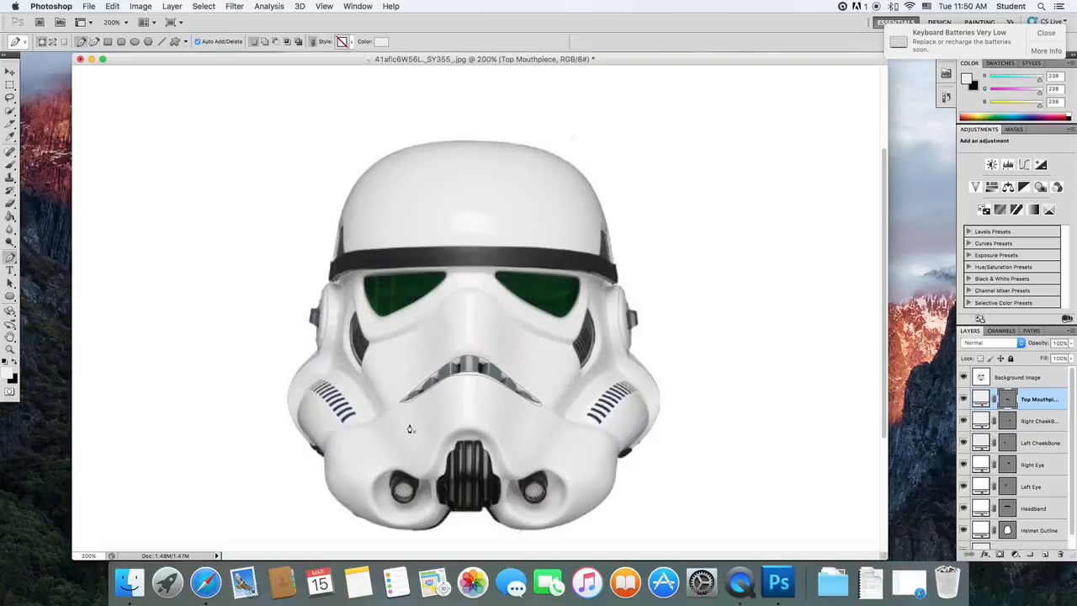
# Trace the black ribbed piece at the chin as a closed Pen shape and rename its layer Mouthpiece.
pyautogui.click(445, 476)
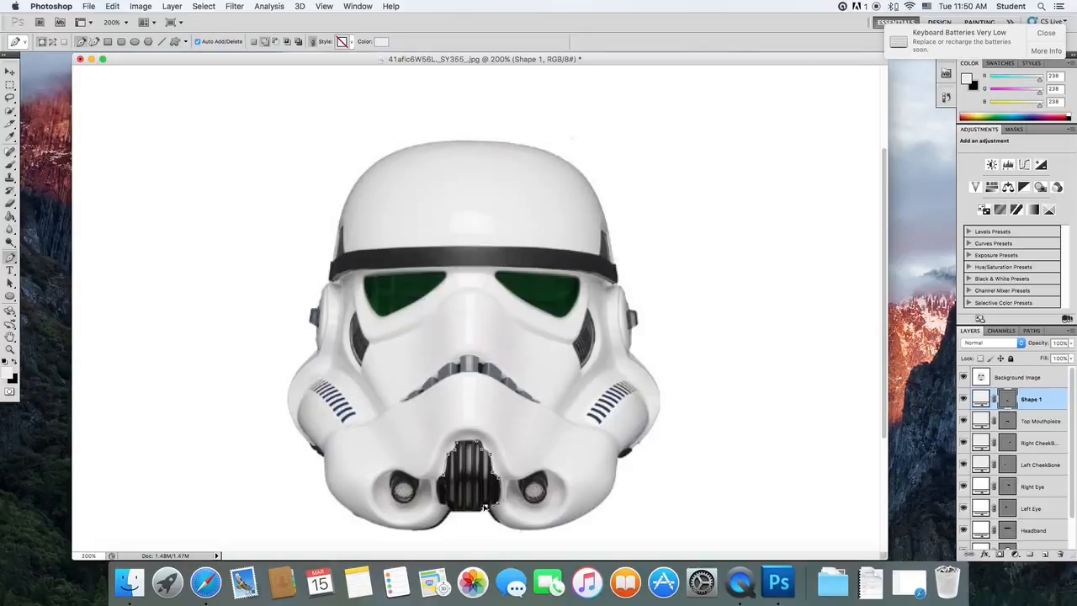
pyautogui.click(444, 481)
pyautogui.doubleClick(1032, 399)
pyautogui.write('Mouthpiece')
pyautogui.press('Return')
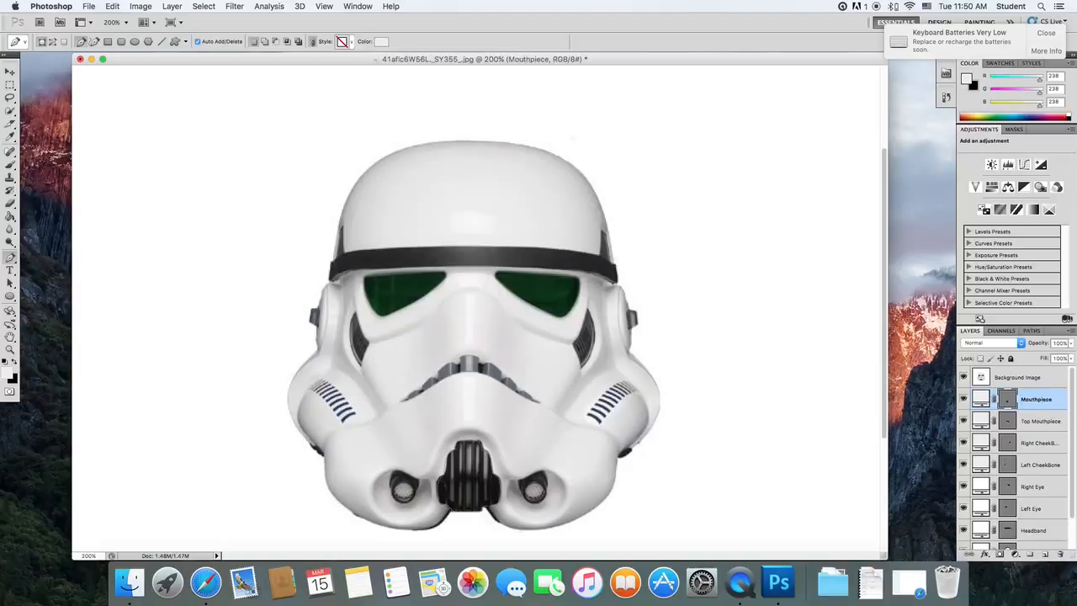
# Hide the Background Image layer so only the traced shapes show.
pyautogui.click(964, 381)
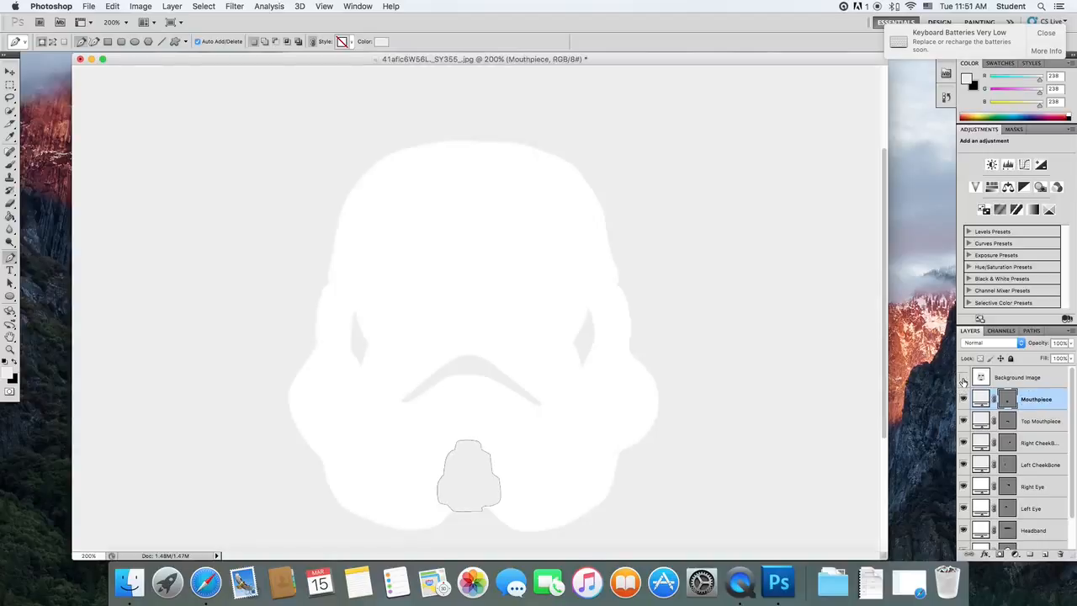
pyautogui.click(1046, 384)
pyautogui.scroll(-2, 1072, 388)
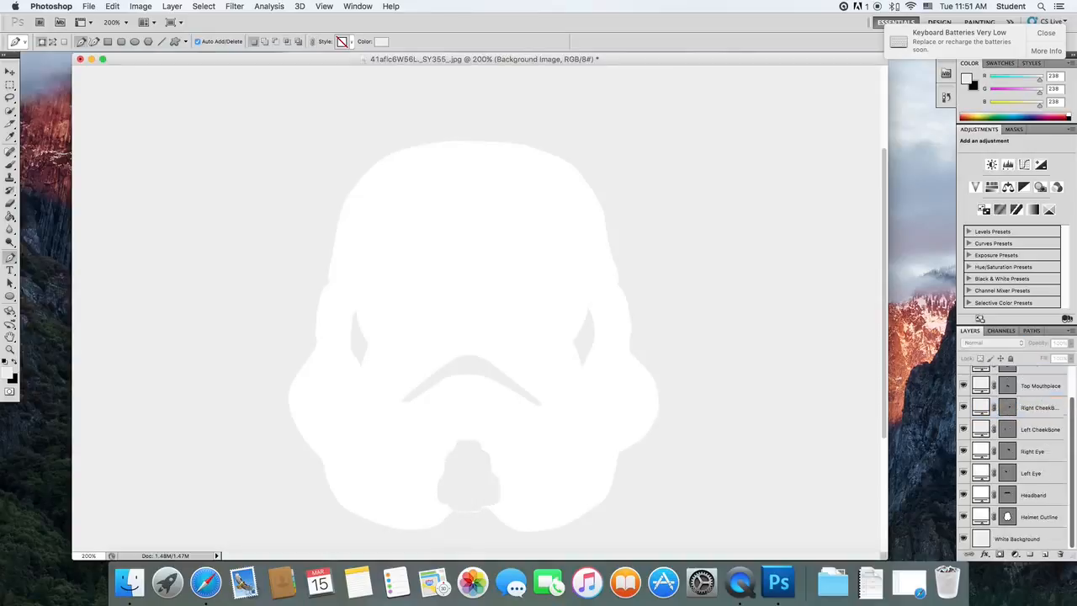
# Set the foreground drawing color to black (000000) with the Headband layer selected.
pyautogui.click(1038, 503)
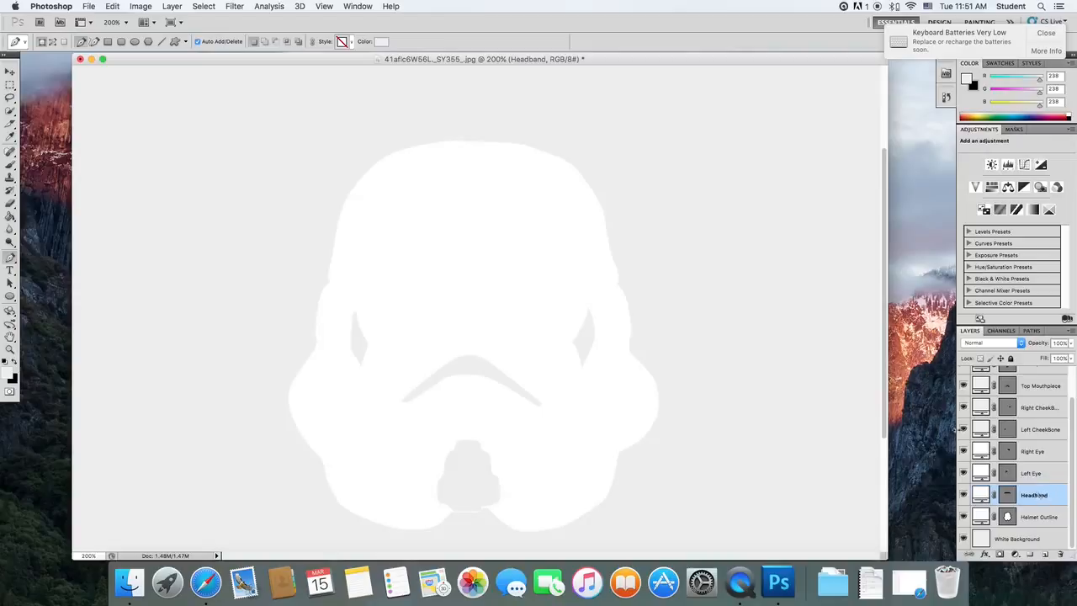
pyautogui.click(382, 42)
pyautogui.moveTo(433, 239); pyautogui.dragTo(396, 338)
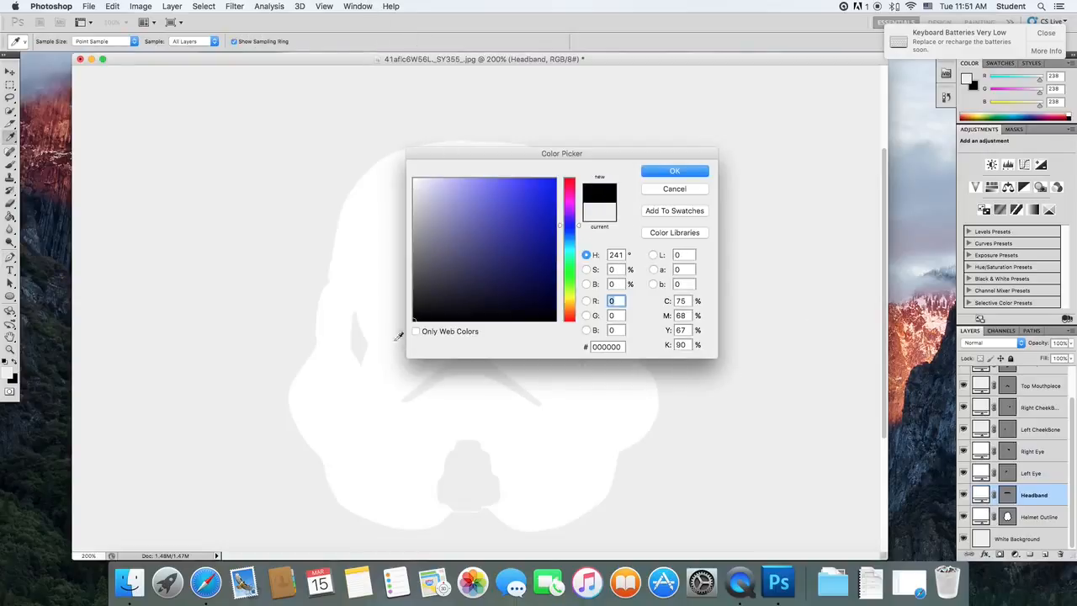
pyautogui.click(661, 172)
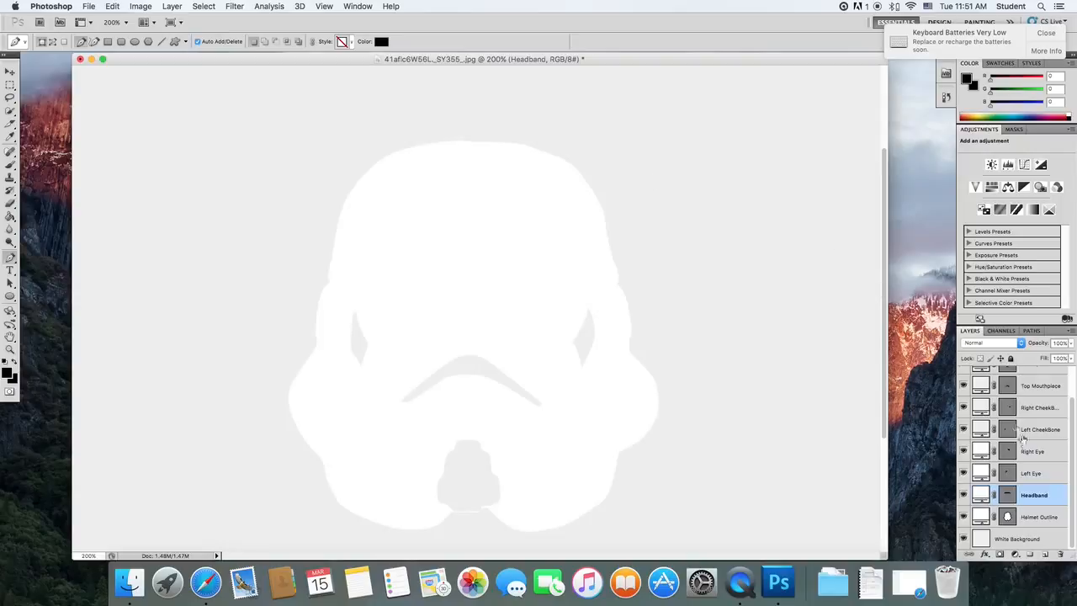
# Change the Headband shape's own fill color to black.
pyautogui.click(975, 497)
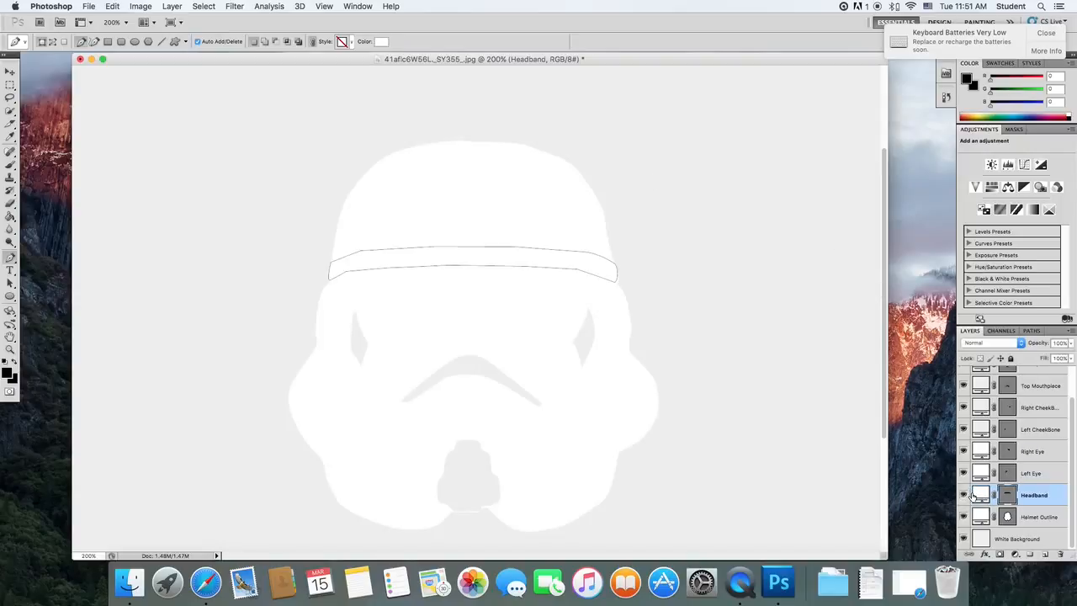
pyautogui.click(382, 41)
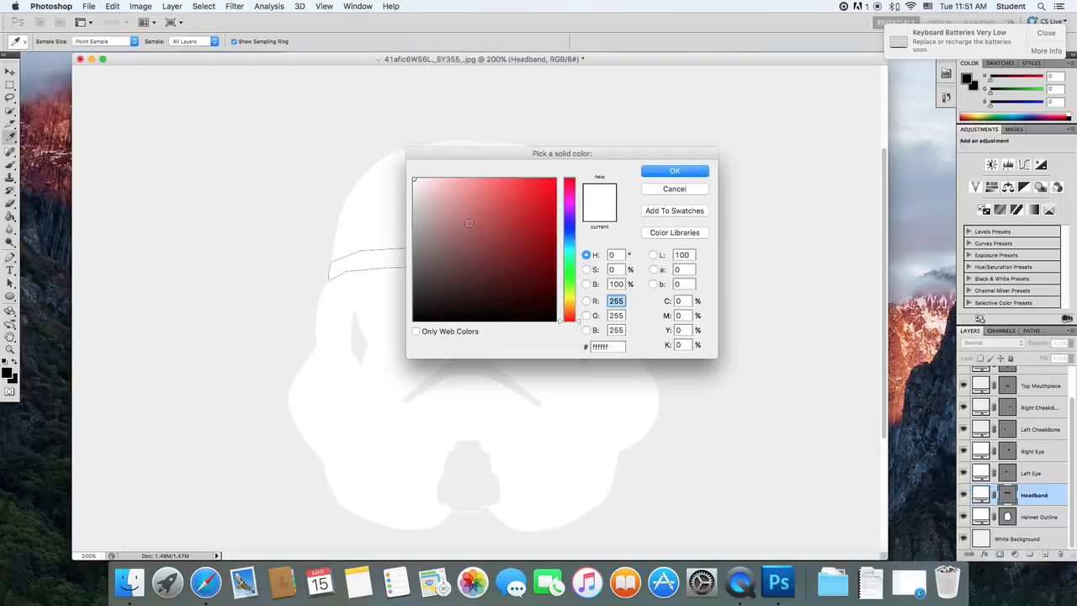
pyautogui.moveTo(470, 221); pyautogui.dragTo(379, 336)
pyautogui.click(674, 172)
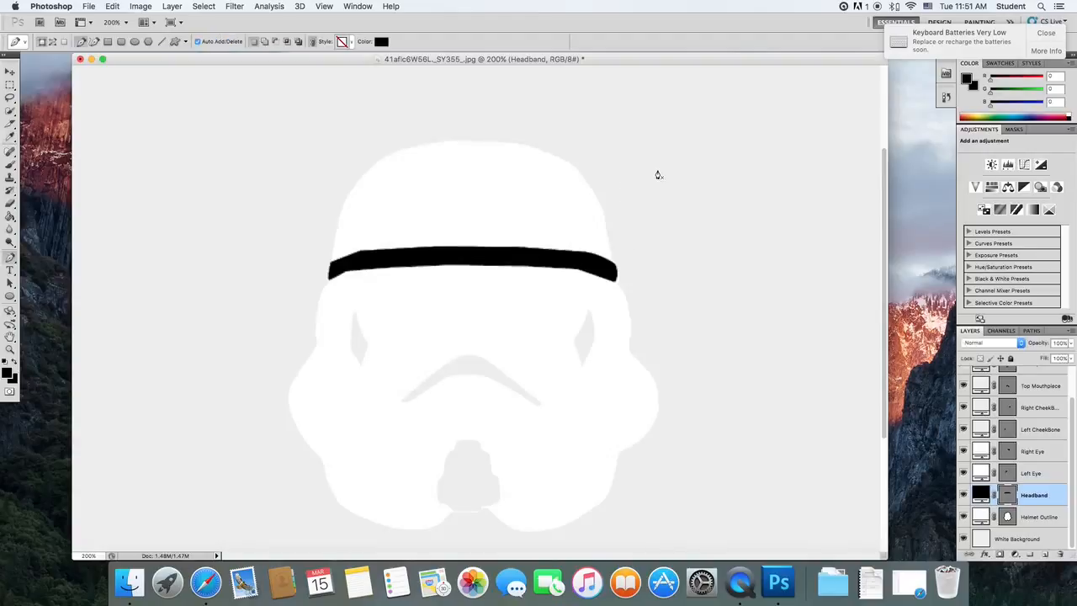
# Set the Left Eye shape's fill color to black (000000).
pyautogui.click(1024, 473)
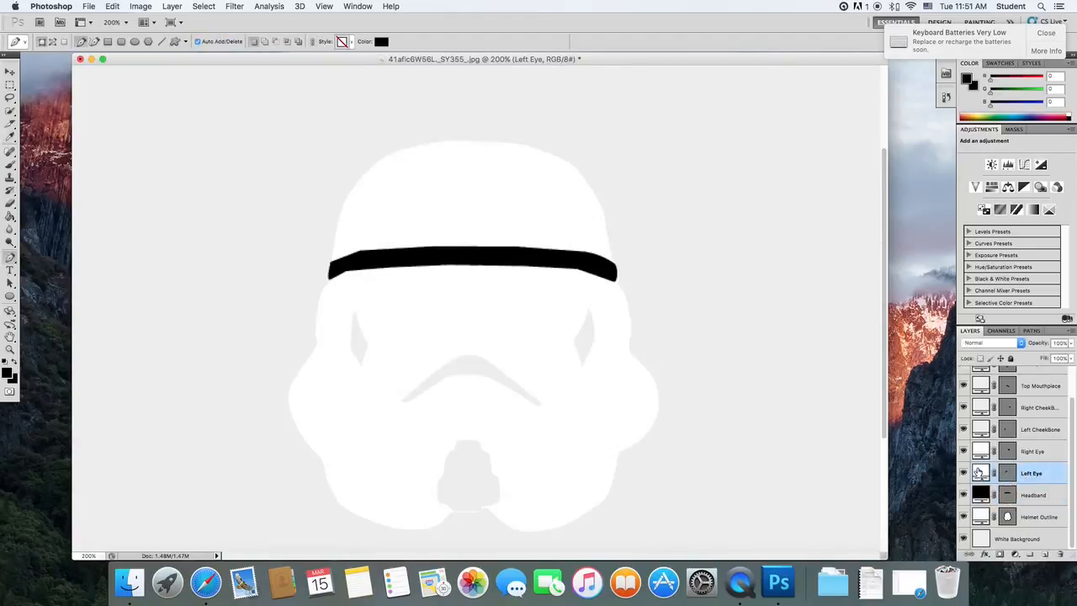
pyautogui.keyDown('shift'); pyautogui.click(1027, 453); pyautogui.keyUp('shift')
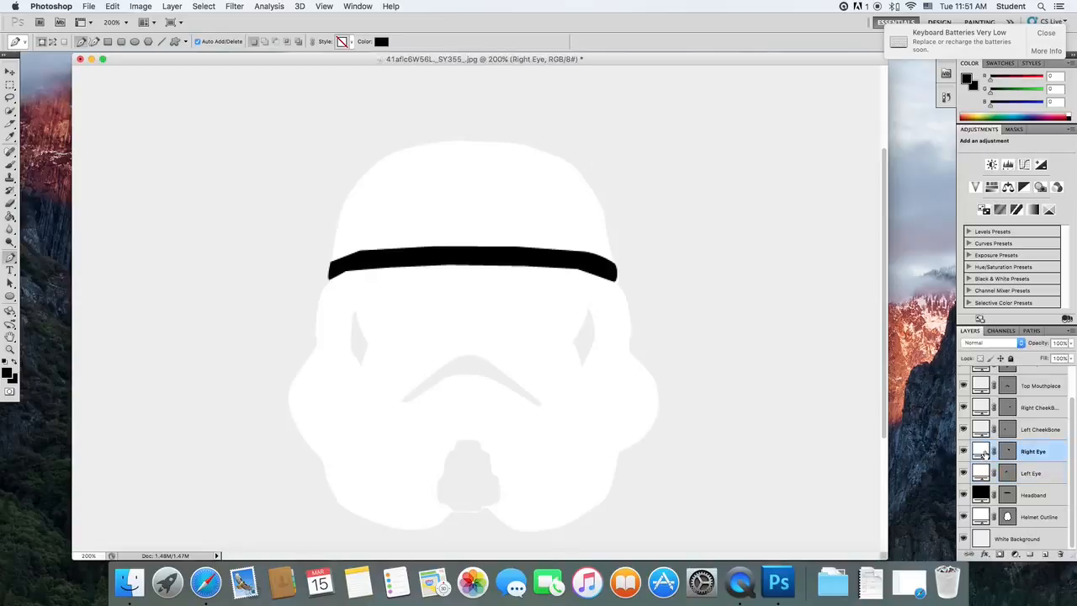
pyautogui.click(982, 474)
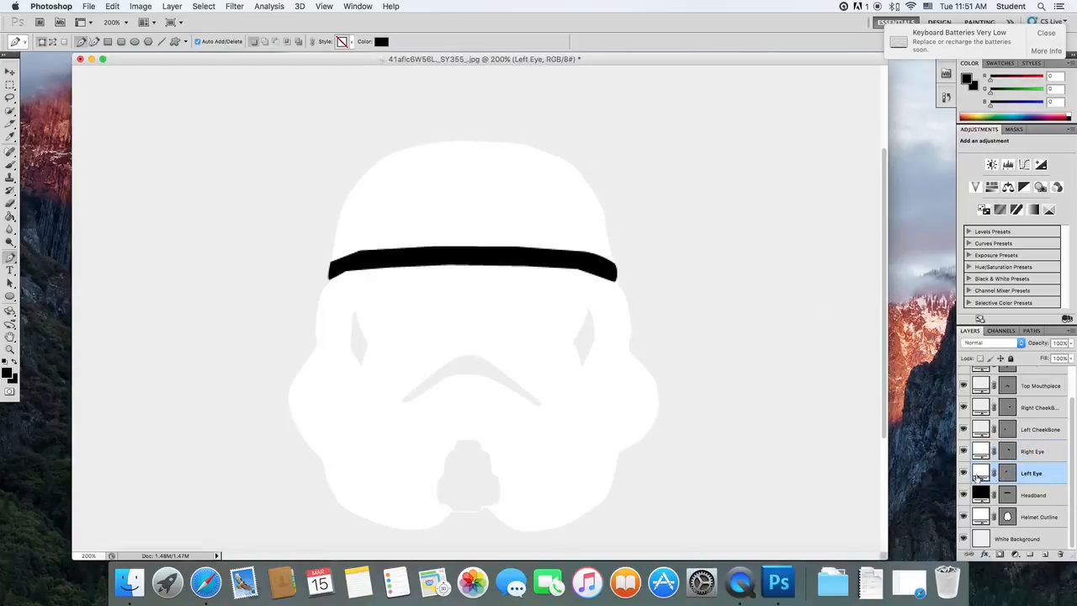
pyautogui.click(1003, 477)
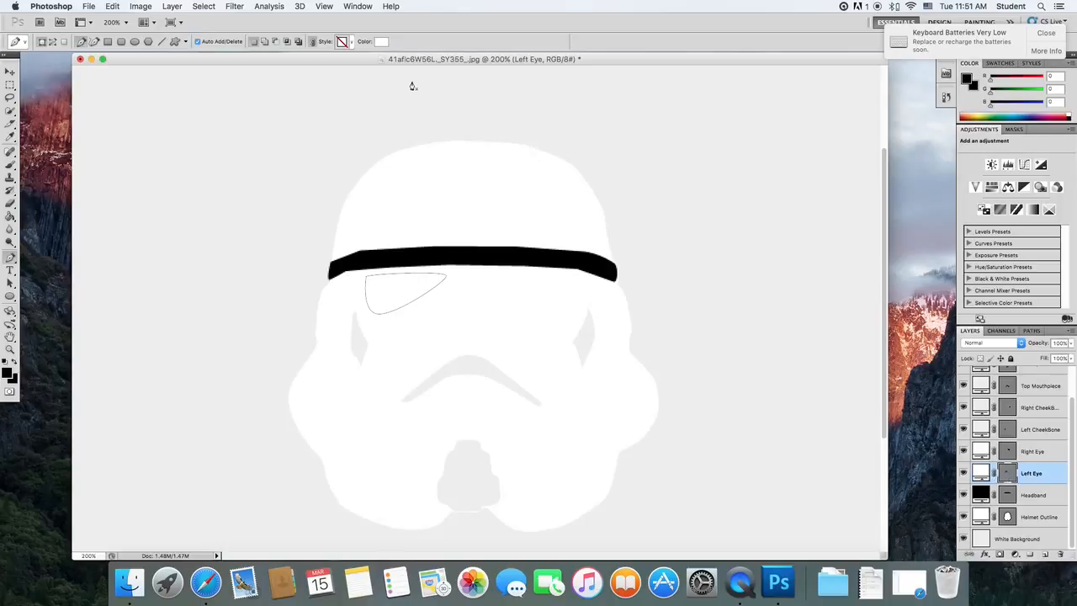
pyautogui.click(382, 41)
pyautogui.moveTo(448, 254); pyautogui.dragTo(408, 354)
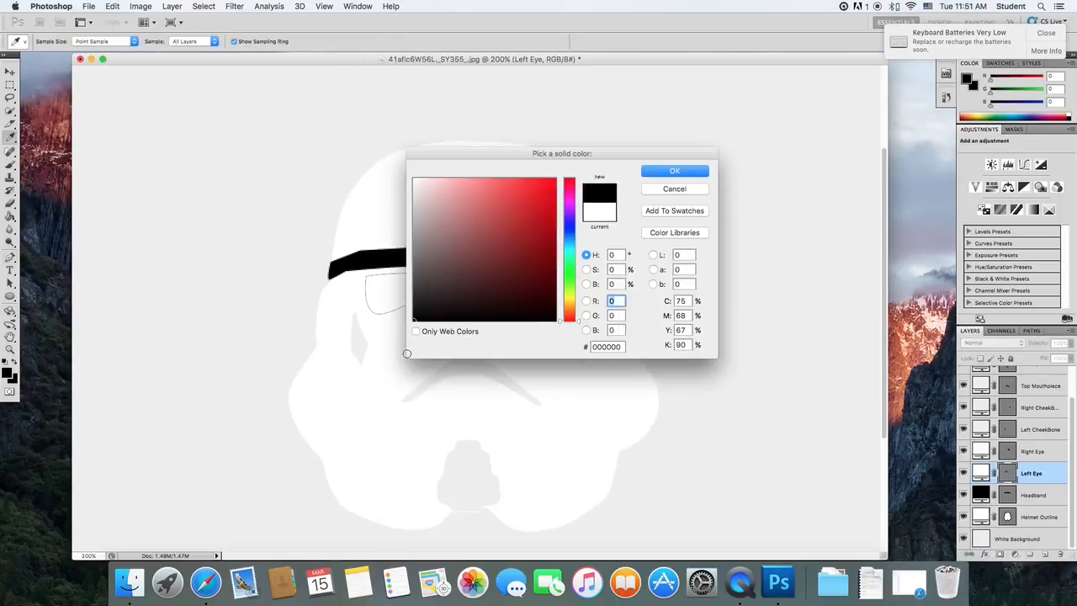
pyautogui.click(674, 170)
# Set the Right Eye shape's fill color to black.
pyautogui.click(1017, 453)
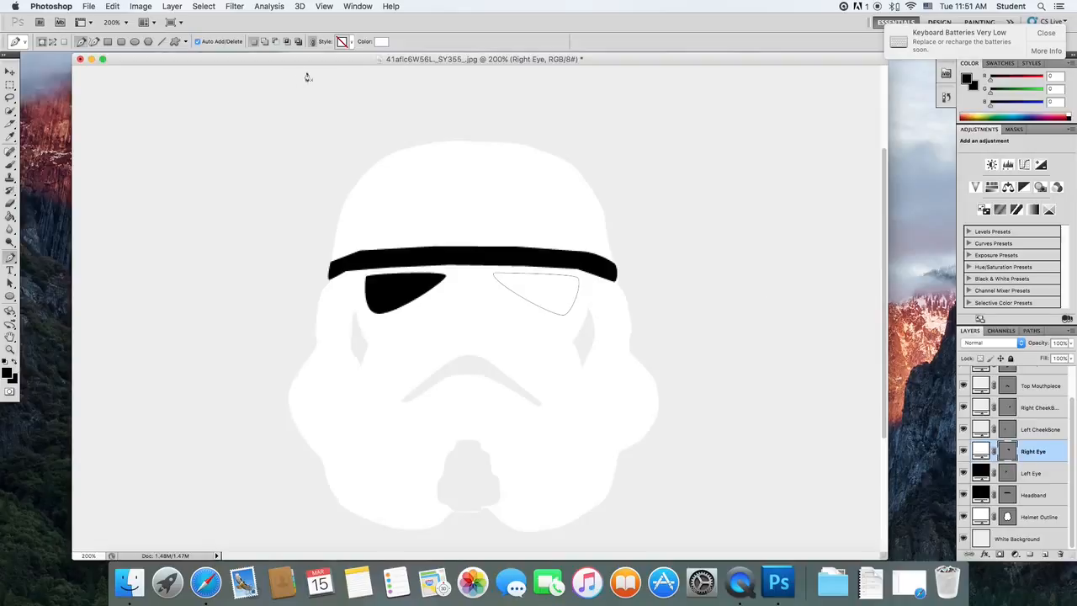
pyautogui.click(382, 41)
pyautogui.moveTo(415, 249); pyautogui.dragTo(389, 437)
pyautogui.click(674, 170)
# Set the Left CheekBone shape's fill color to black (000000).
pyautogui.click(1015, 431)
pyautogui.keyDown('shift'); pyautogui.click(1008, 409); pyautogui.keyUp('shift')
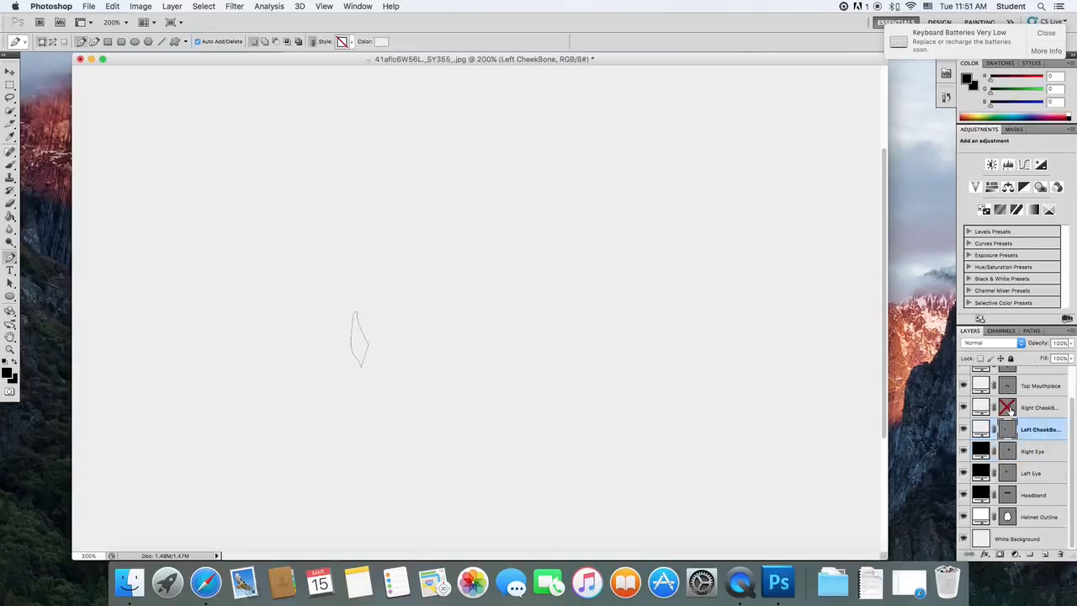
pyautogui.keyDown('shift'); pyautogui.click(1008, 409); pyautogui.keyUp('shift')
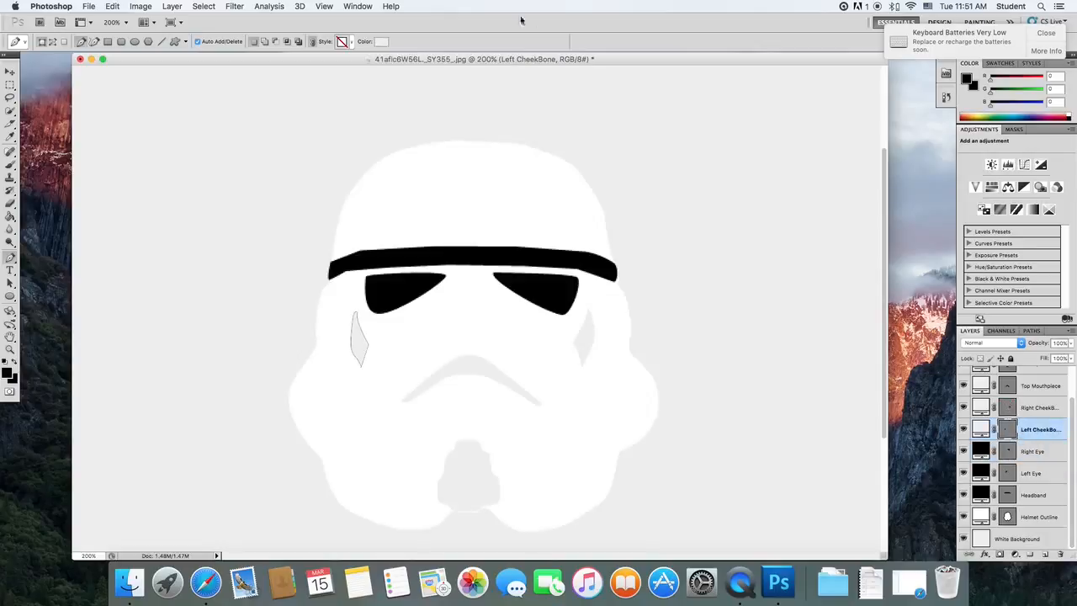
pyautogui.click(385, 42)
pyautogui.moveTo(448, 285); pyautogui.dragTo(454, 322)
pyautogui.click(686, 169)
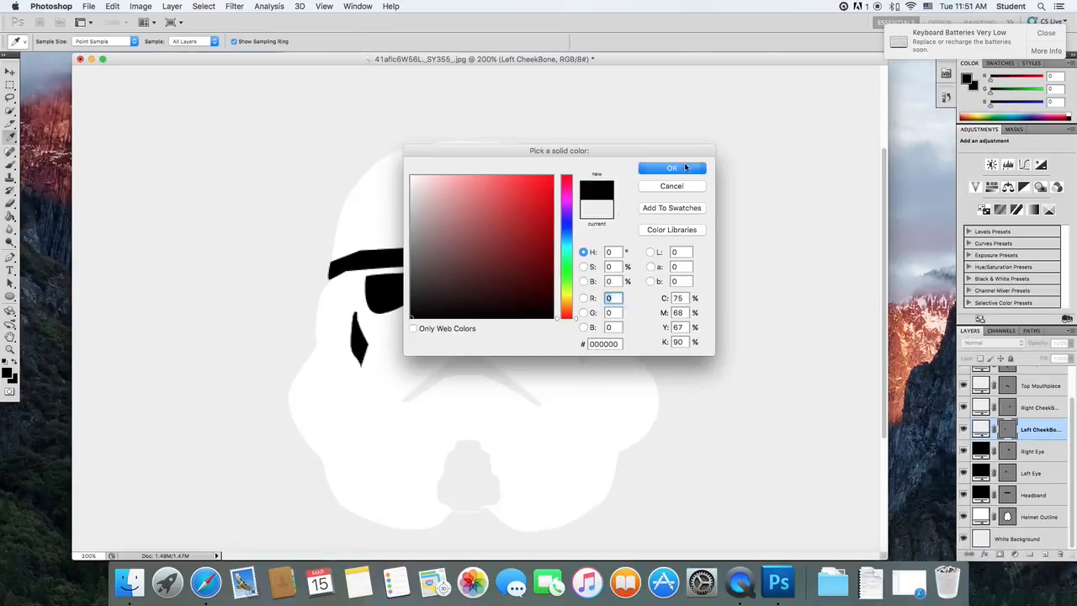
# Set the Right CheekBone shape's fill color to black (000000).
pyautogui.click(1012, 409)
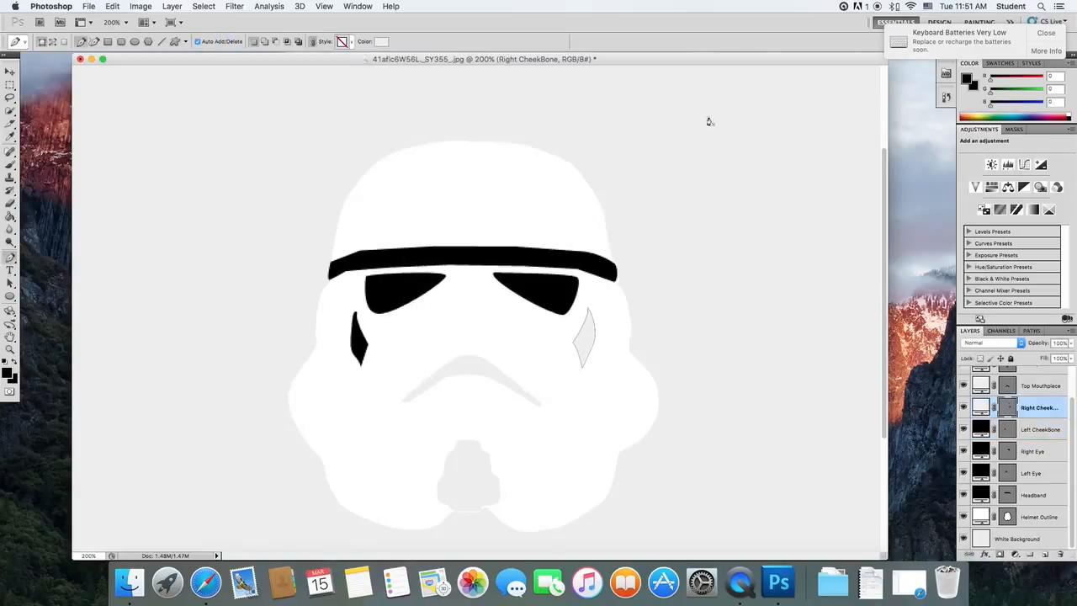
pyautogui.click(382, 42)
pyautogui.moveTo(409, 305); pyautogui.dragTo(404, 324)
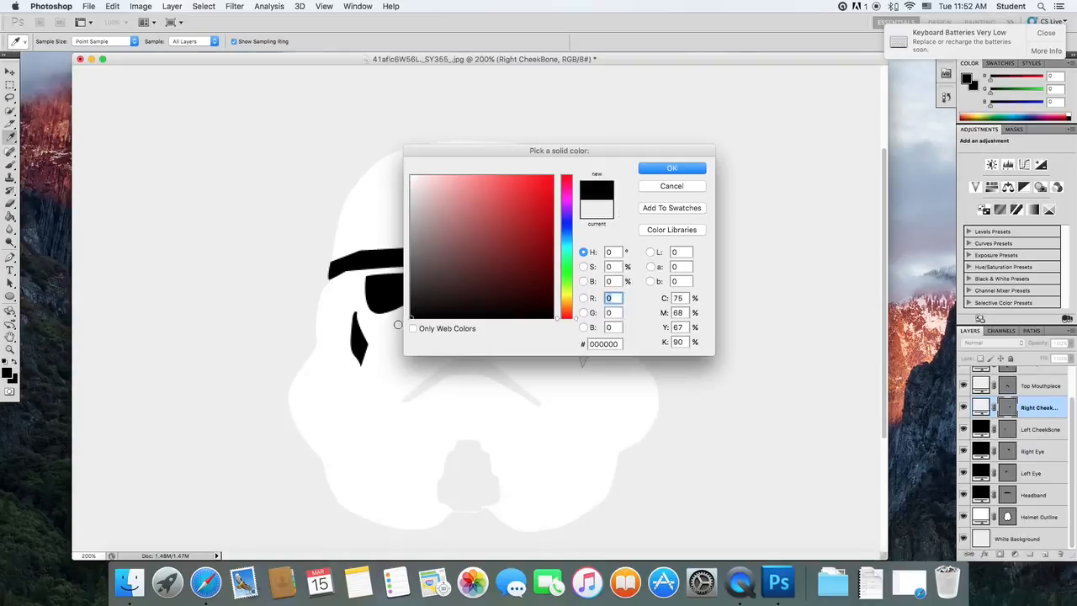
pyautogui.click(672, 171)
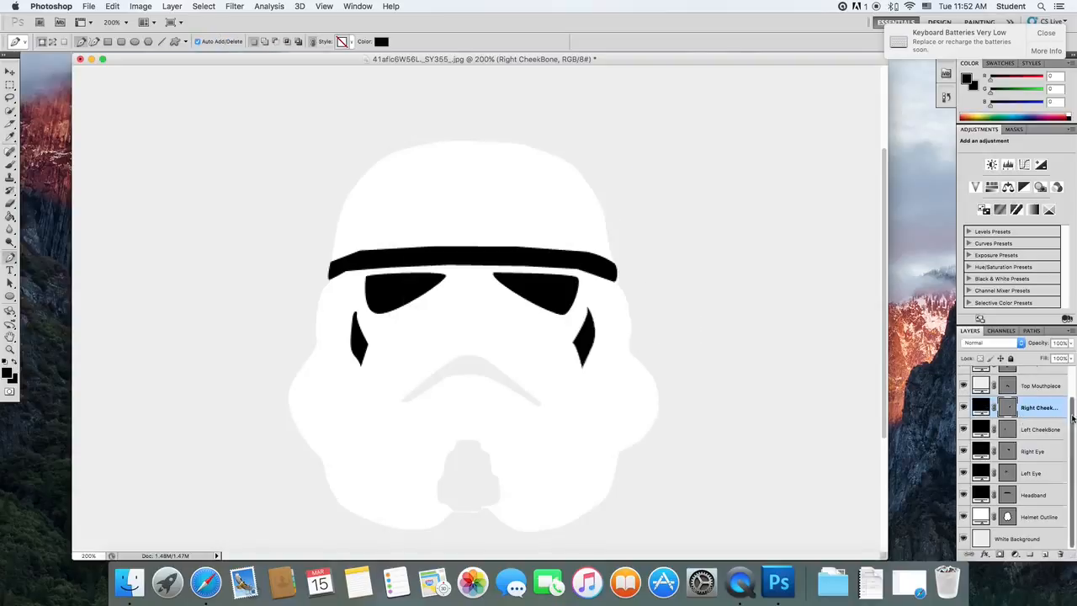
# Set the Top Mouthpiece shape's fill color to a medium gray.
pyautogui.moveTo(1073, 411); pyautogui.dragTo(1073, 380)
pyautogui.click(1001, 423)
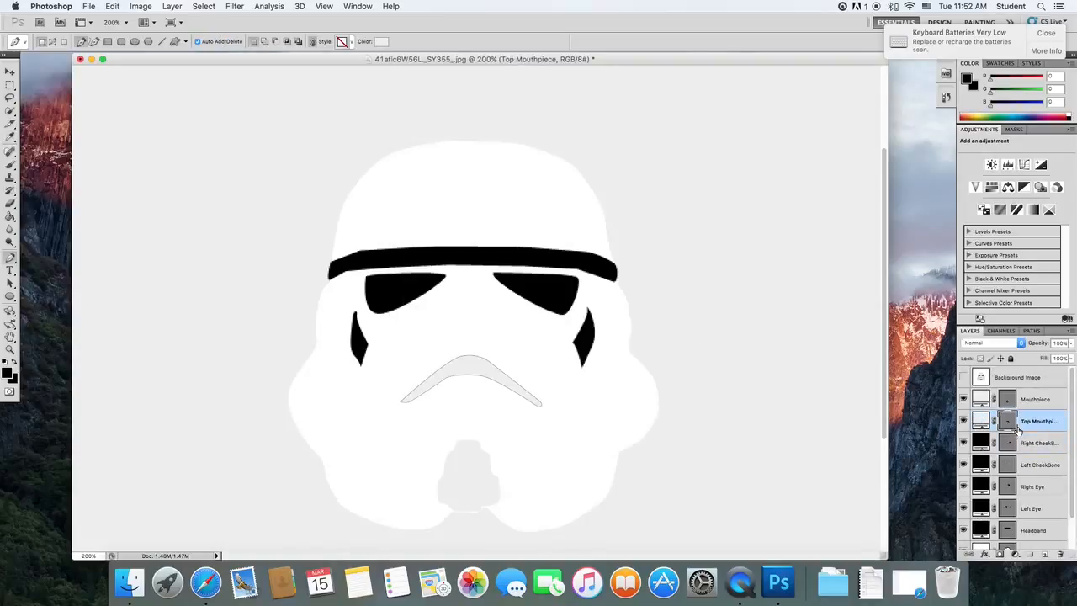
pyautogui.click(381, 42)
pyautogui.moveTo(428, 229); pyautogui.dragTo(409, 244)
pyautogui.click(665, 170)
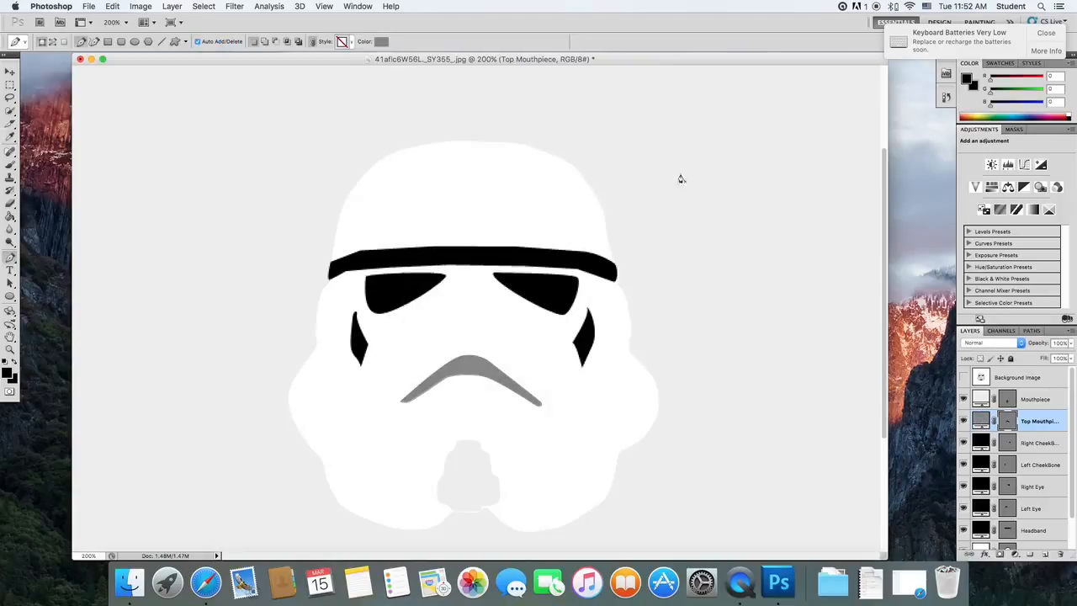
# Set the Mouthpiece shape's fill color to black.
pyautogui.click(1007, 398)
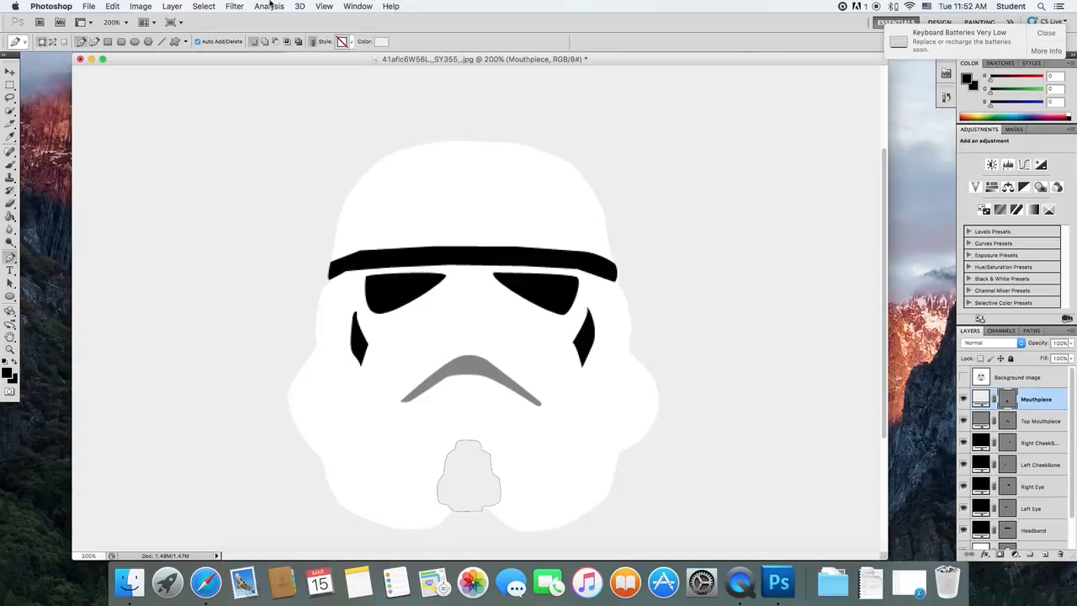
pyautogui.click(380, 42)
pyautogui.moveTo(444, 344); pyautogui.dragTo(410, 324)
pyautogui.click(646, 169)
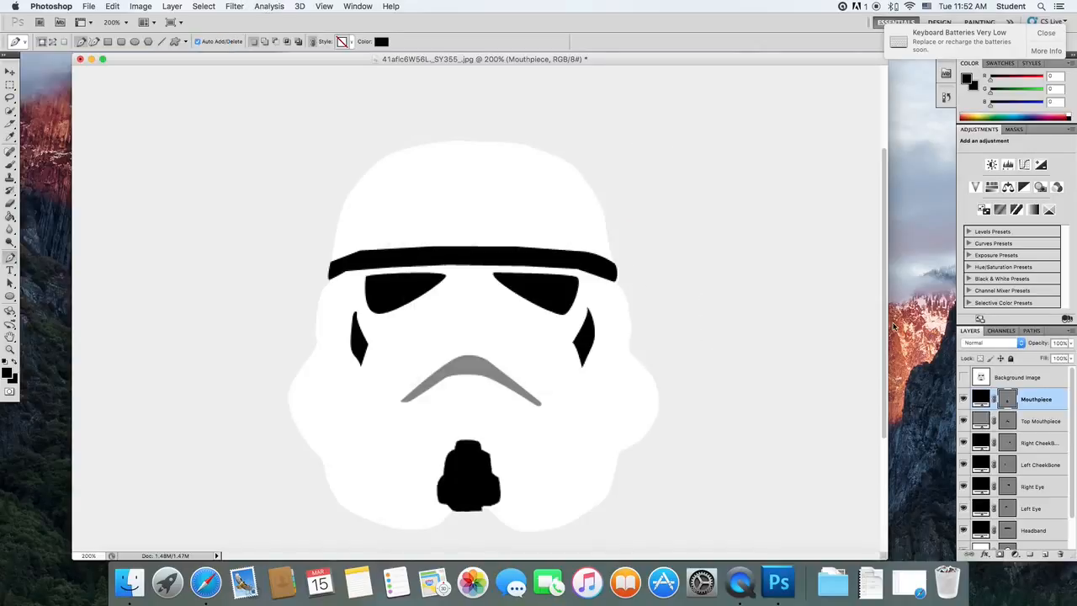
# Compare the traced shapes with the photo by toggling the Background Image layer, and leave the photo visible.
pyautogui.click(966, 378)
pyautogui.click(965, 378)
pyautogui.click(966, 378)
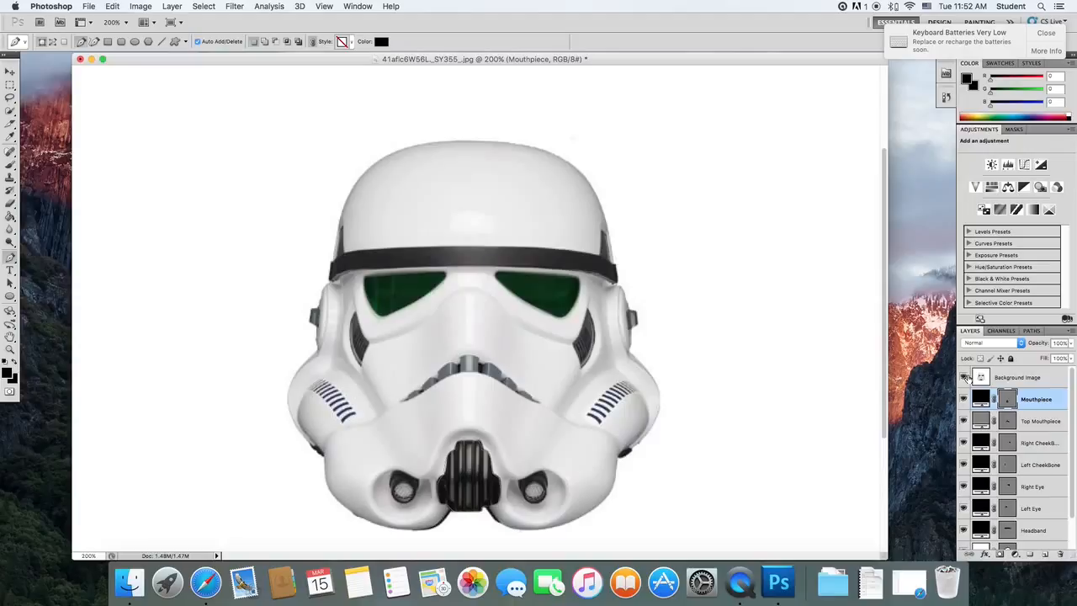
pyautogui.click(965, 378)
pyautogui.click(966, 378)
pyautogui.click(965, 378)
pyautogui.click(965, 378)
# Draw a black ellipse over each of the two round vents beside the mouthpiece with the Ellipse tool.
pyautogui.click(135, 41)
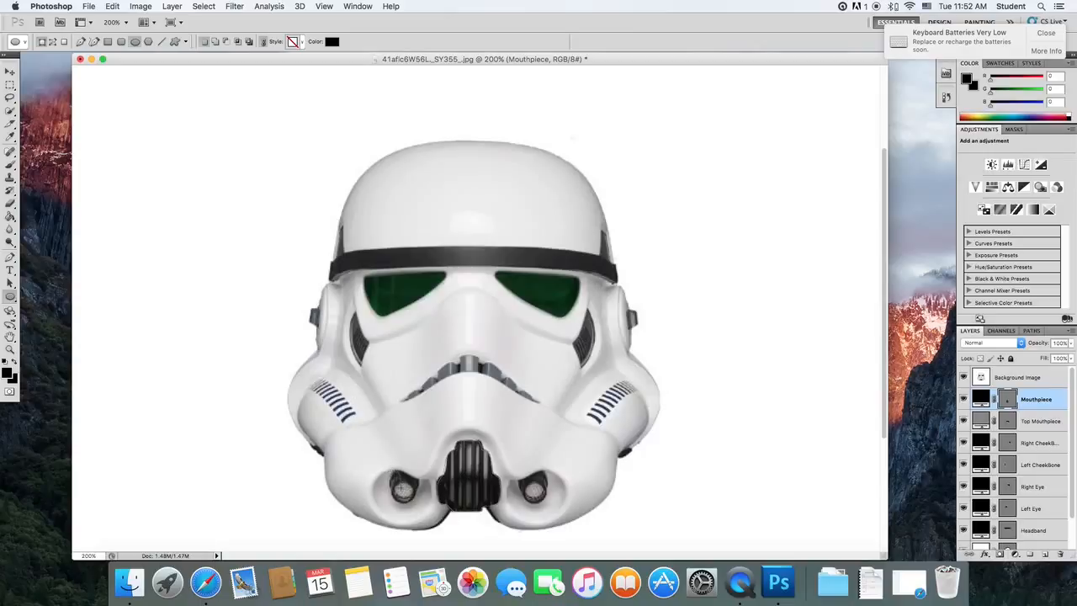
pyautogui.moveTo(390, 476); pyautogui.dragTo(420, 507)
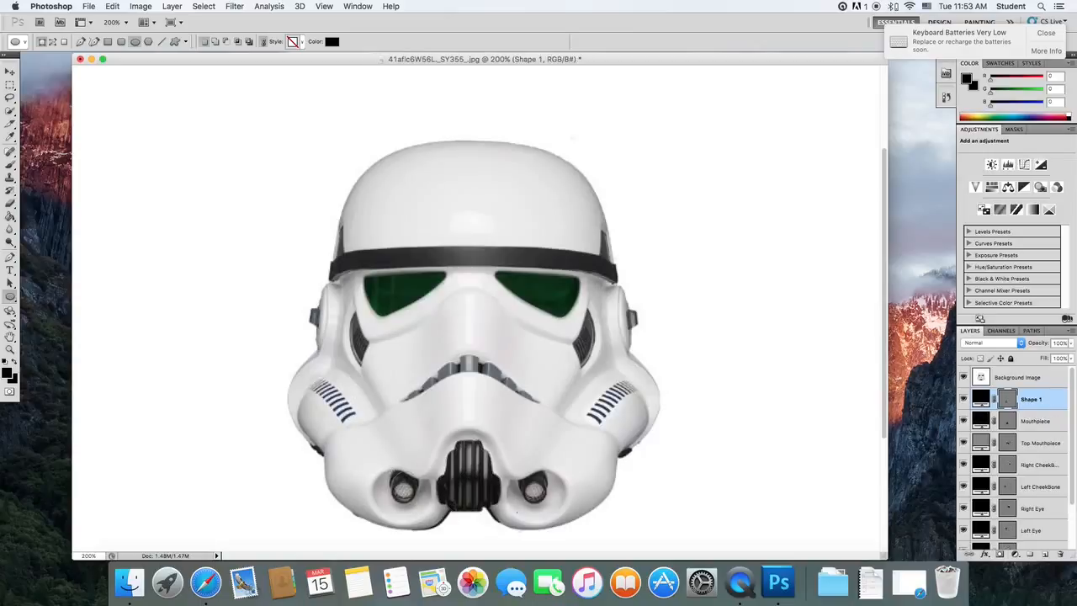
pyautogui.moveTo(519, 477); pyautogui.dragTo(551, 506)
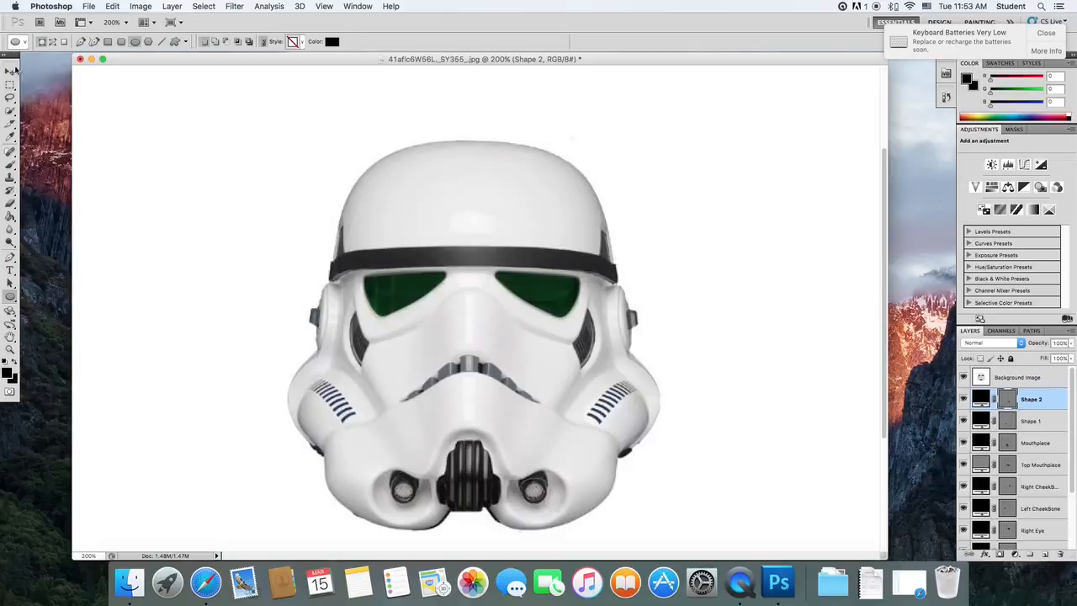
# Hide the Background Image layer and adjust the position of the ellipse to the right of the mouthpiece.
pyautogui.click(14, 70)
pyautogui.click(963, 377)
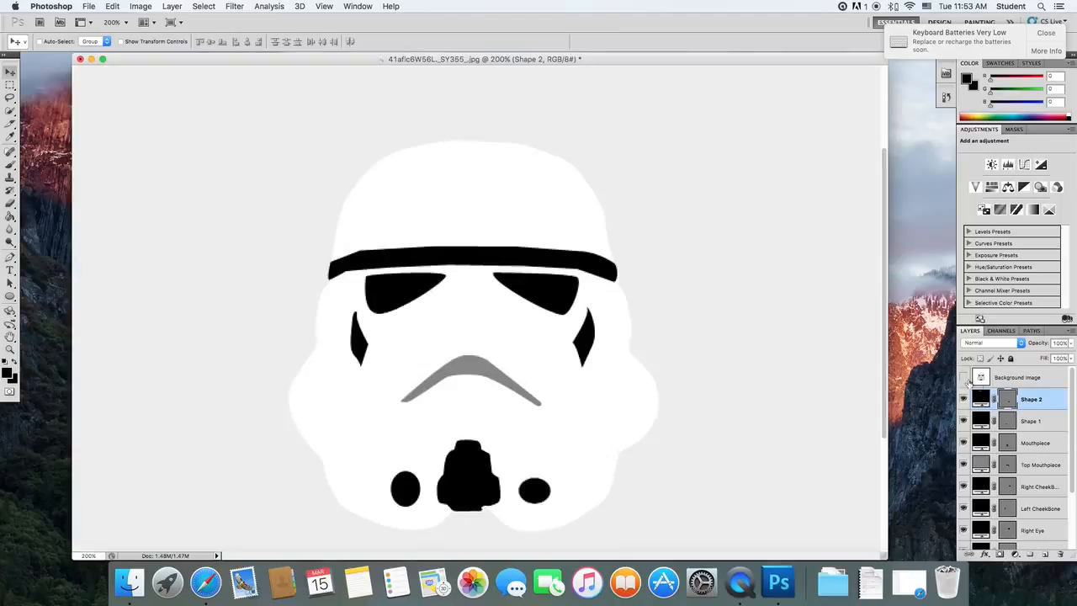
pyautogui.moveTo(414, 493); pyautogui.dragTo(405, 496)
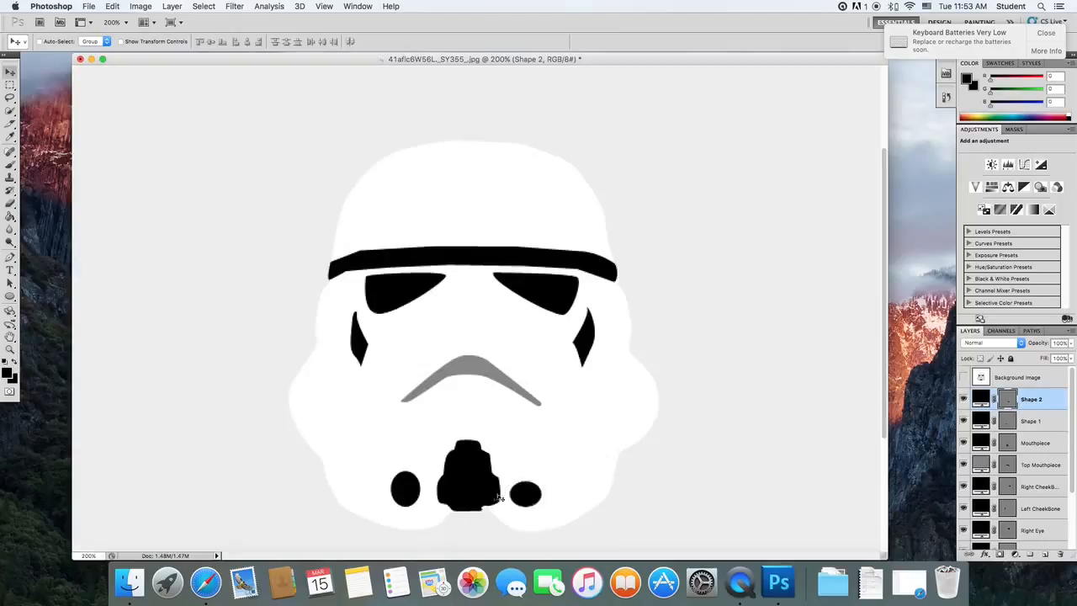
pyautogui.moveTo(530, 499); pyautogui.dragTo(540, 493)
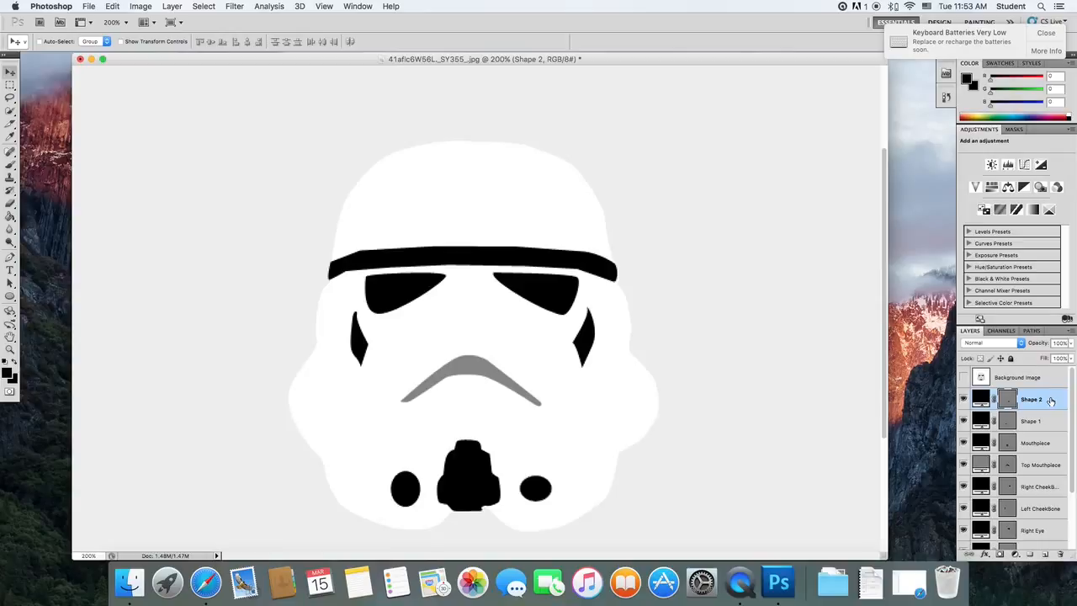
# Duplicate the Shape 2 ellipse layer and check the copy with the original temporarily hidden.
pyautogui.moveTo(1050, 401); pyautogui.dragTo(1042, 554)
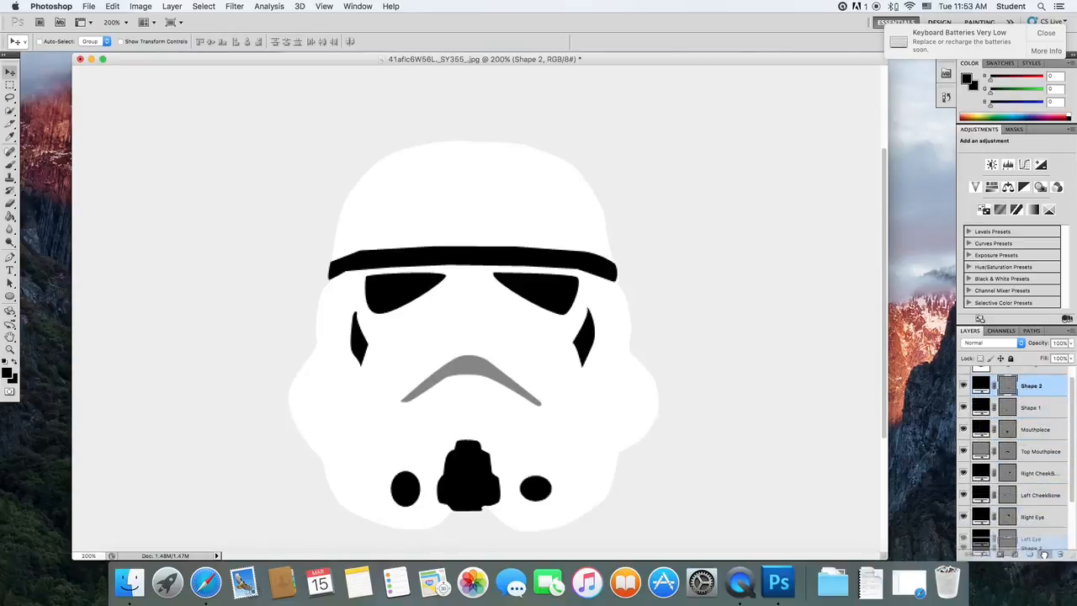
pyautogui.moveTo(1044, 554); pyautogui.dragTo(1044, 555)
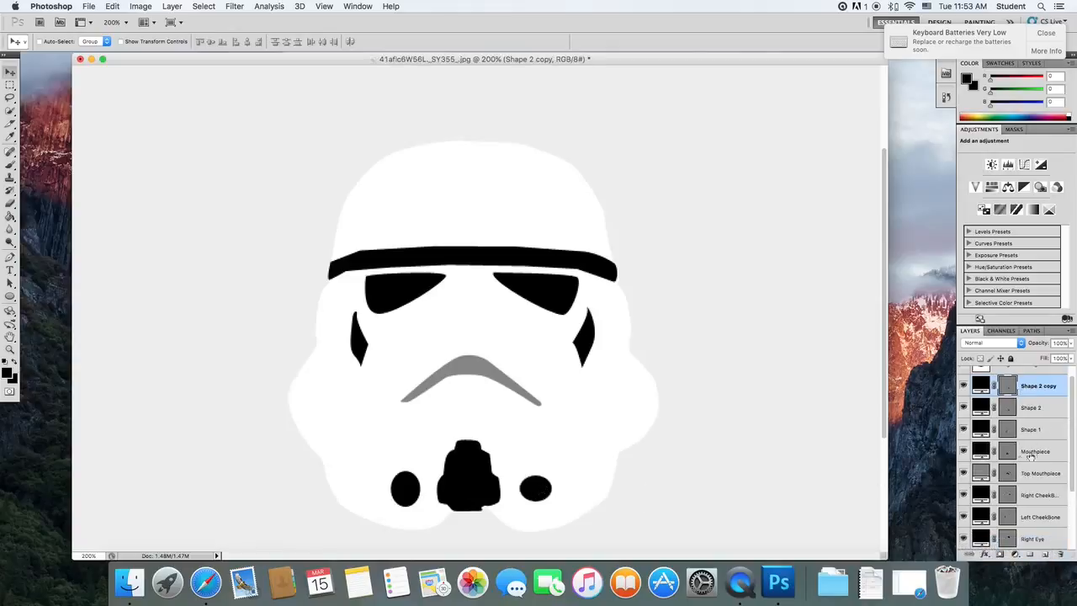
pyautogui.click(964, 408)
pyautogui.moveTo(539, 488)
pyautogui.mouseDown()
pyautogui.moveTo(451, 477)
pyautogui.moveTo(396, 487)
pyautogui.moveTo(535, 484)
pyautogui.mouseUp()
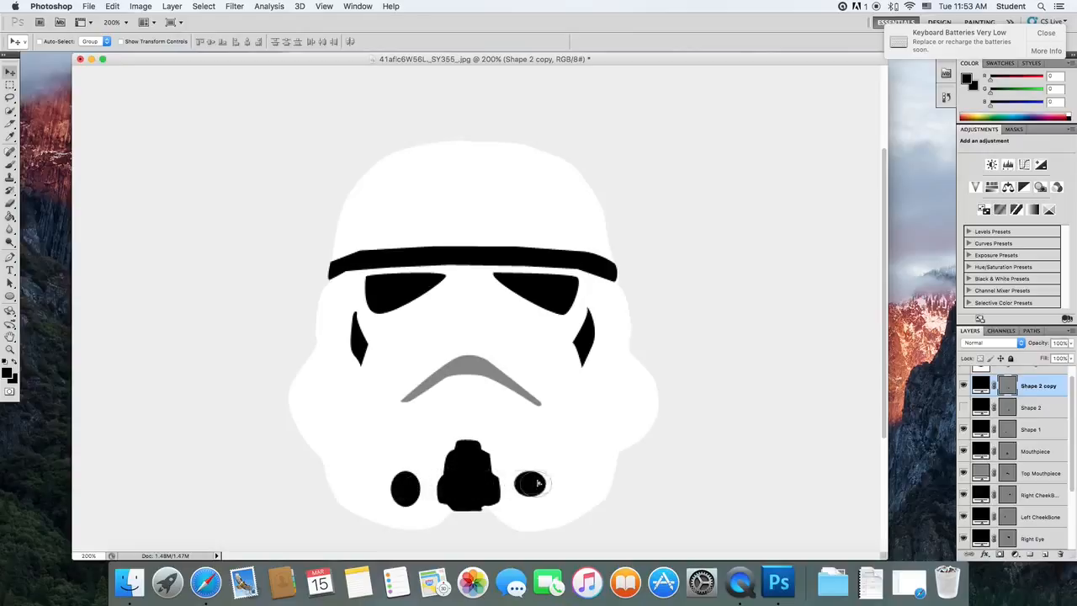
pyautogui.click(964, 407)
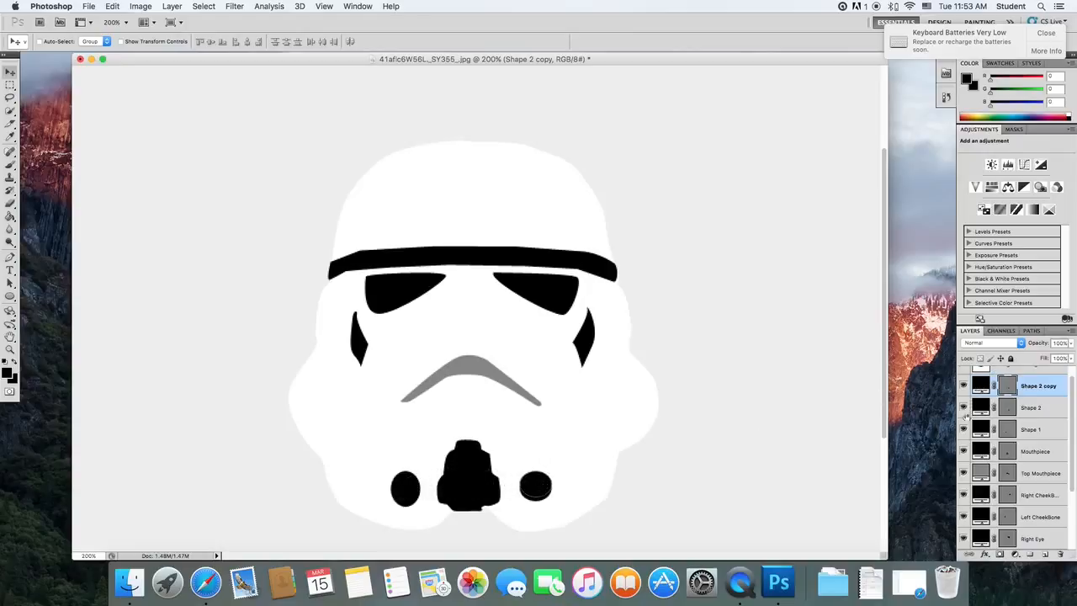
# Move the duplicated ellipse to the left of the mouthpiece in place of the Shape 1 ellipse, and hide Shape 1.
pyautogui.click(1020, 409)
pyautogui.click(1033, 385)
pyautogui.moveTo(539, 488); pyautogui.dragTo(409, 454)
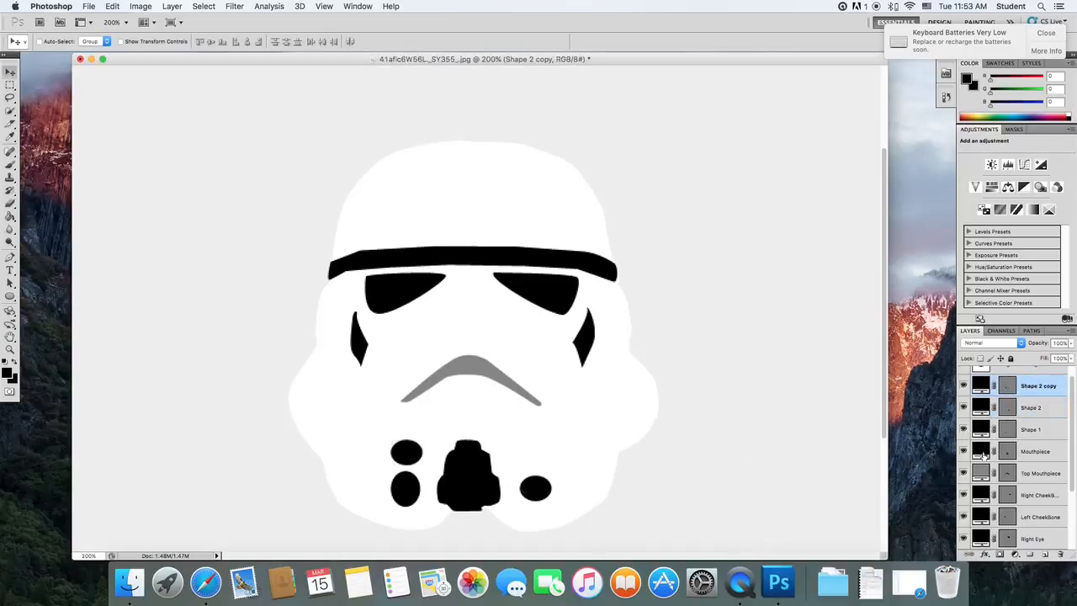
pyautogui.click(963, 431)
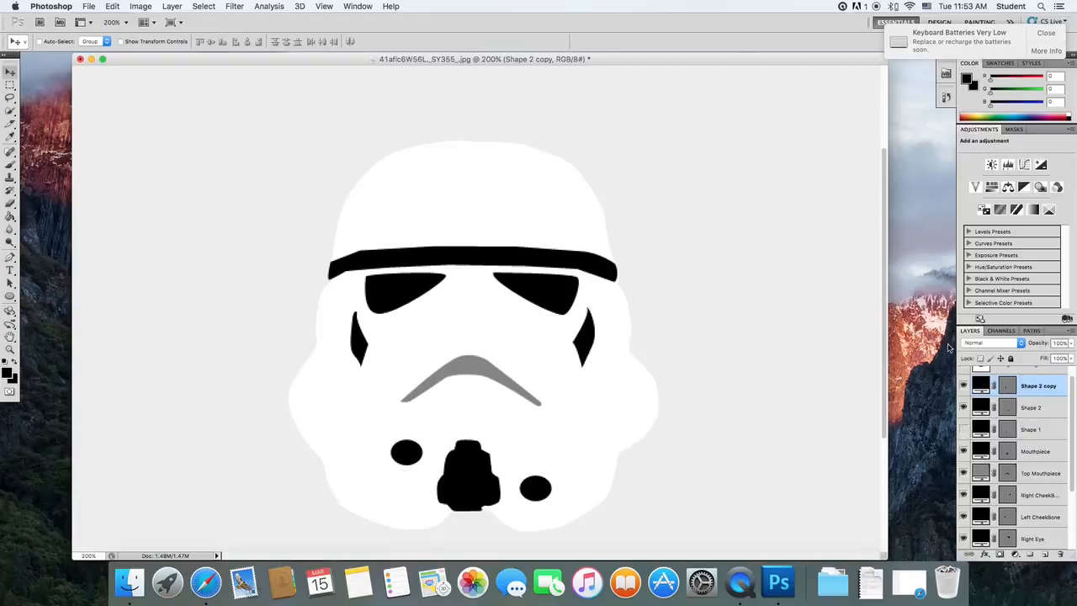
pyautogui.moveTo(403, 455); pyautogui.dragTo(403, 492)
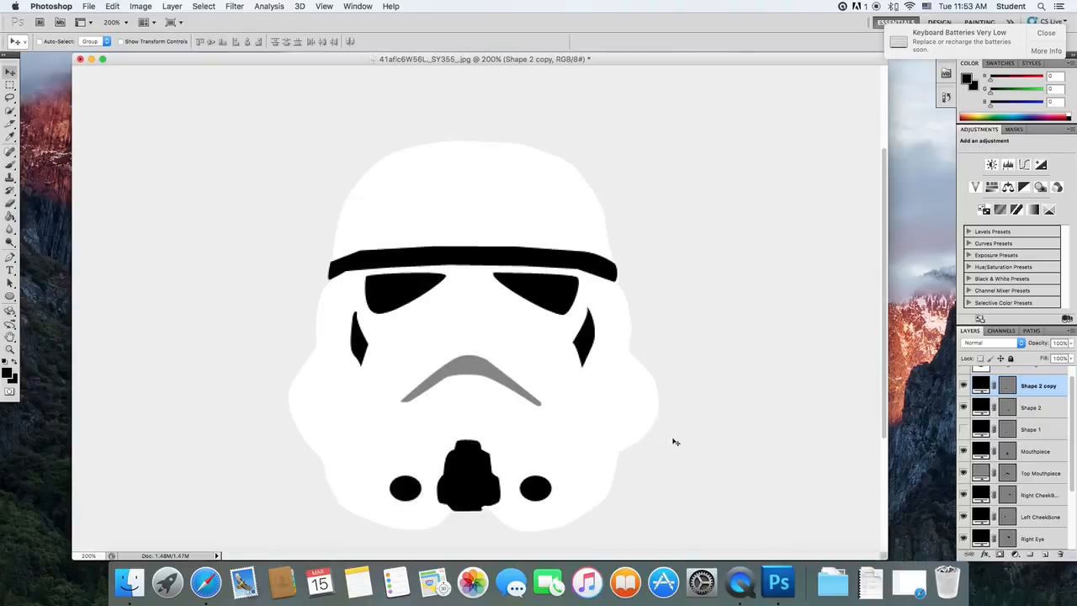
# Rename the Shape 2 layer to "Light thing".
pyautogui.doubleClick(1040, 408)
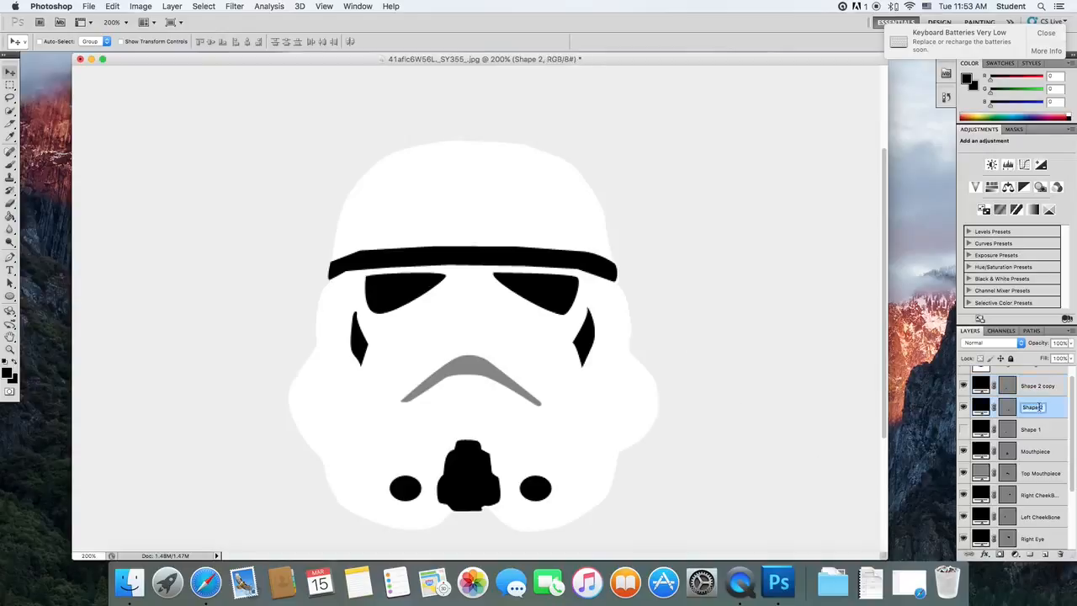
pyautogui.write('W')
pyautogui.write('ight thing')
pyautogui.press('Return')
# Rename the Shape 2 copy layer to "left light thing".
pyautogui.doubleClick(1041, 384)
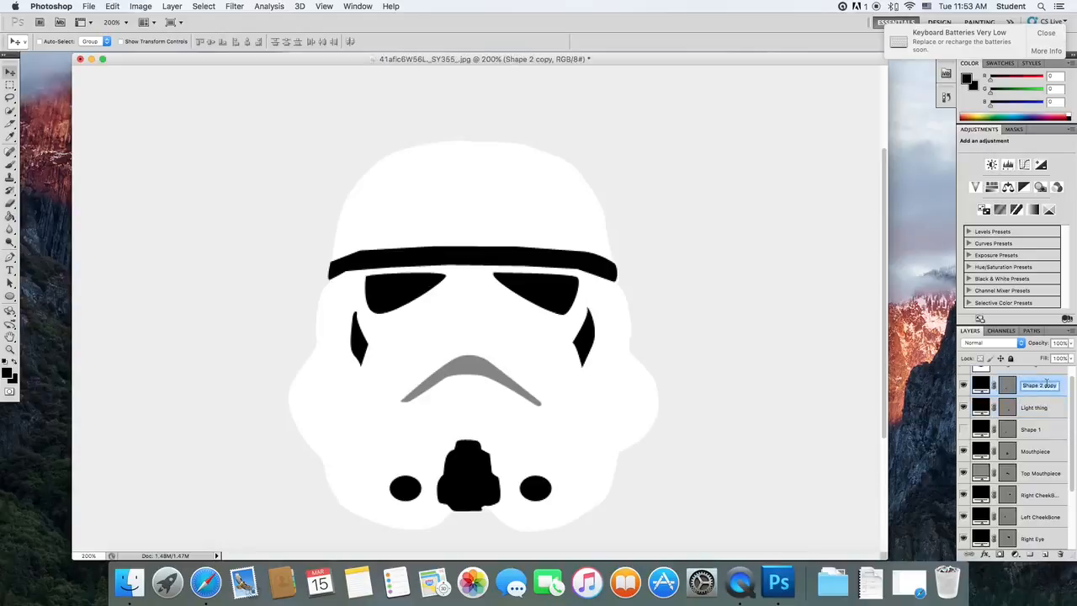
pyautogui.press('BackSpace')
pyautogui.write('left light thing')
pyautogui.press('Return')
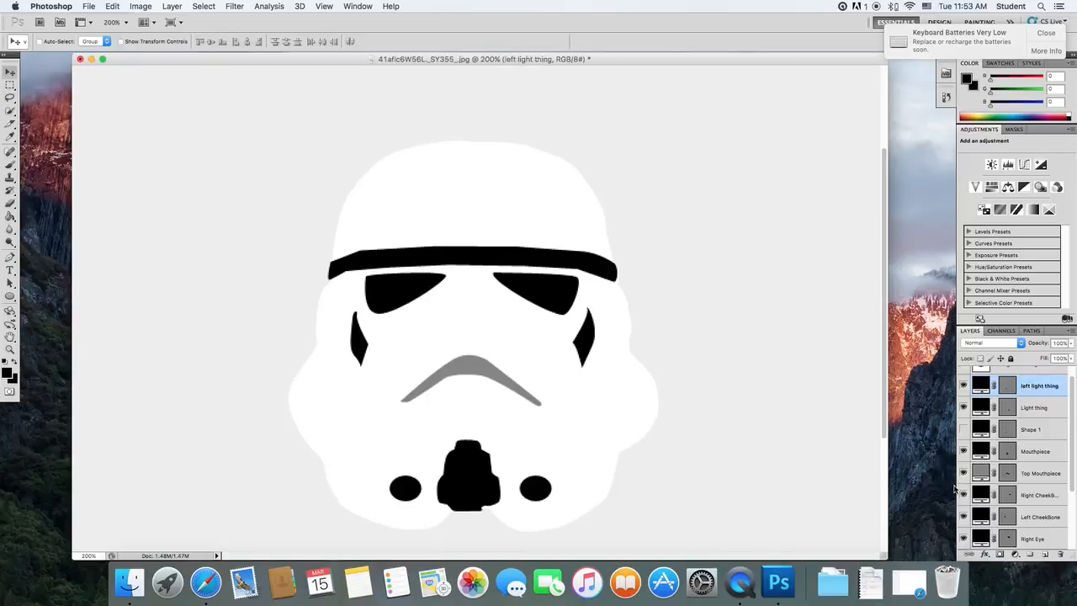
# Widen the layer list so the full layer names fit, and look through the layers.
pyautogui.moveTo(958, 489); pyautogui.dragTo(919, 489)
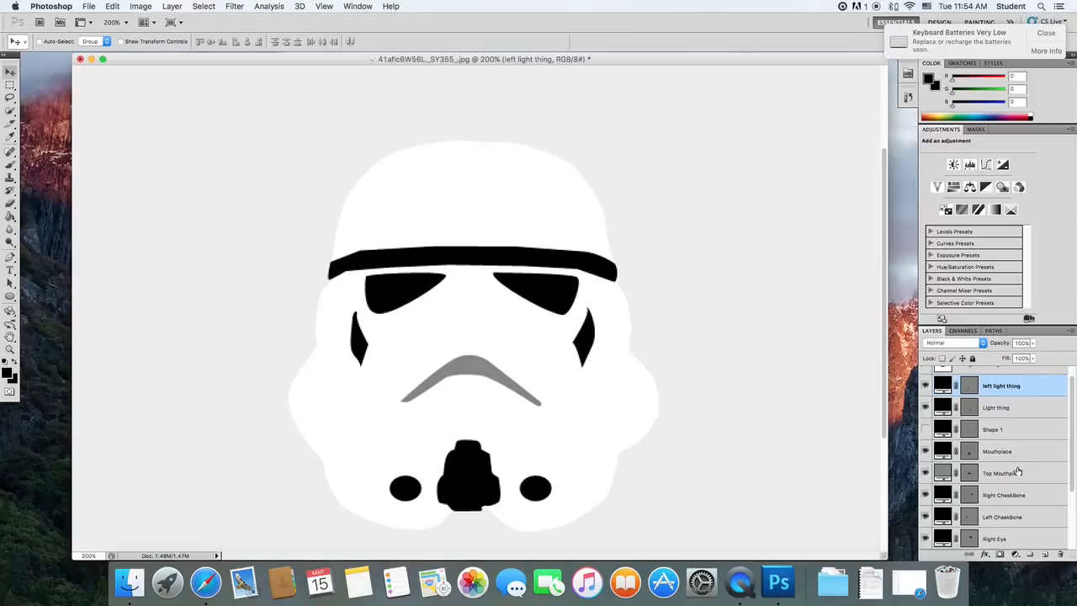
pyautogui.scroll(-2, 1031, 403)
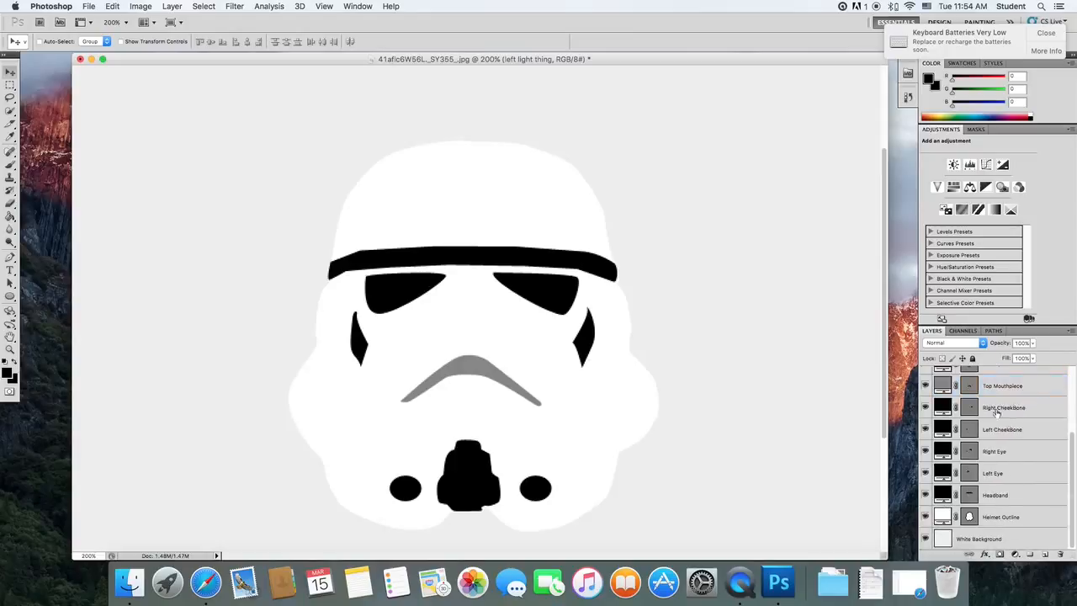
pyautogui.scroll(3, 1065, 430)
# Show the Background Image layer and move it below Helmet Outline, directly above White Background.
pyautogui.click(930, 379)
pyautogui.click(927, 378)
pyautogui.moveTo(982, 386); pyautogui.dragTo(1059, 535)
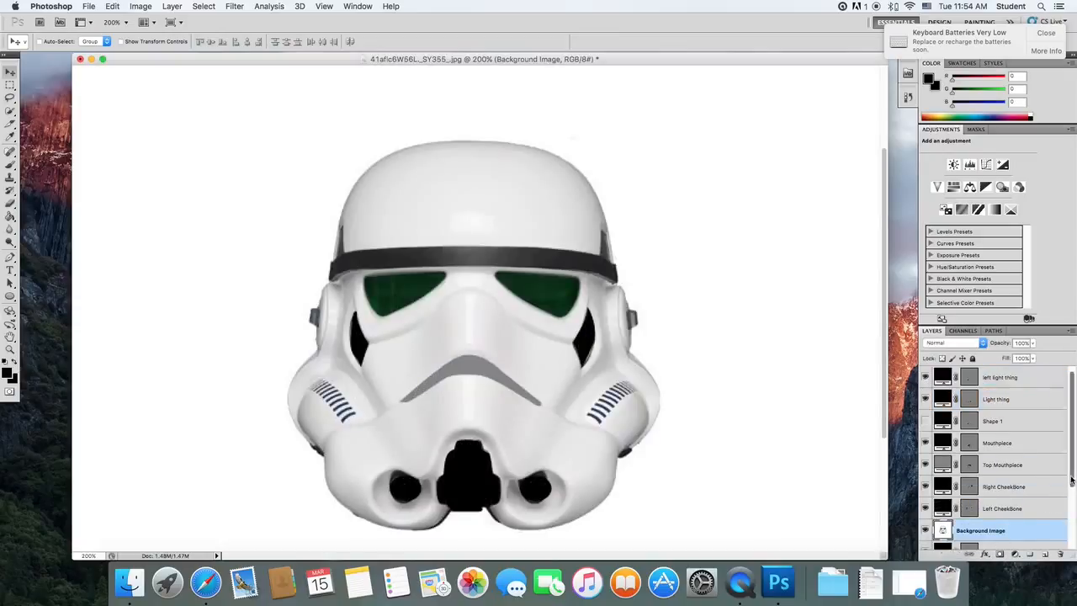
pyautogui.scroll(-3, 1069, 455)
pyautogui.moveTo(1012, 476); pyautogui.dragTo(1017, 529)
pyautogui.scroll(-2, 1017, 517)
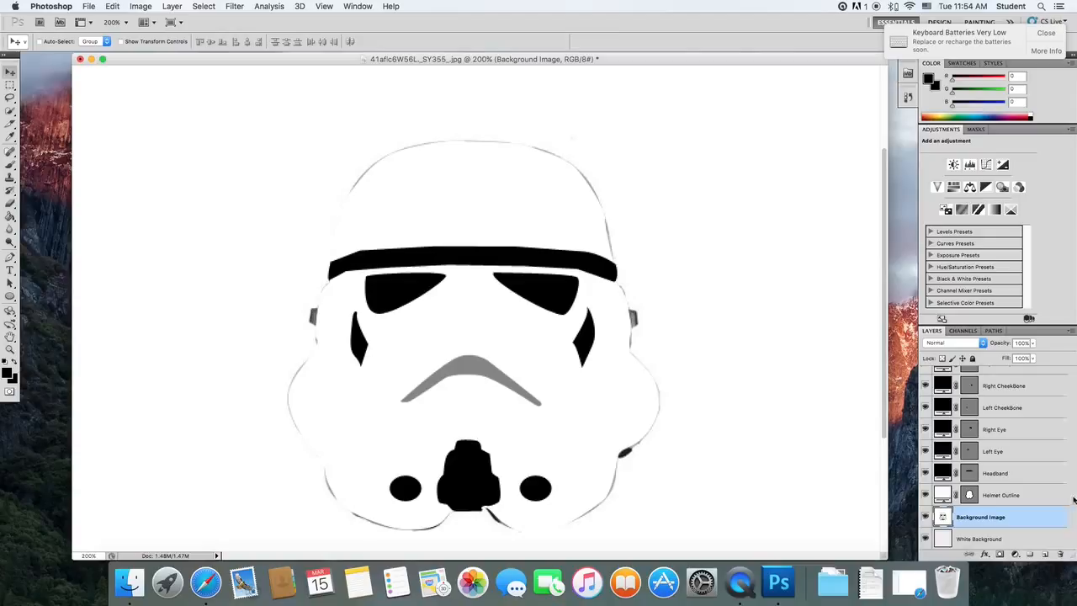
pyautogui.scroll(1, 1066, 501)
pyautogui.click(1047, 509)
pyautogui.scroll(4, 1074, 500)
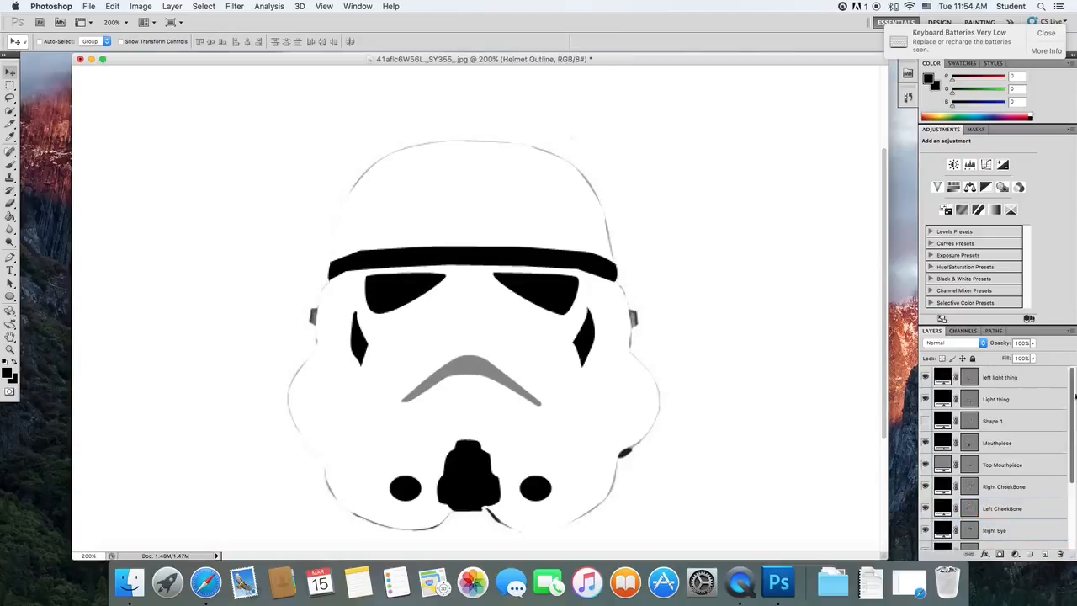
pyautogui.keyDown('shift'); pyautogui.click(1044, 380); pyautogui.keyUp('shift')
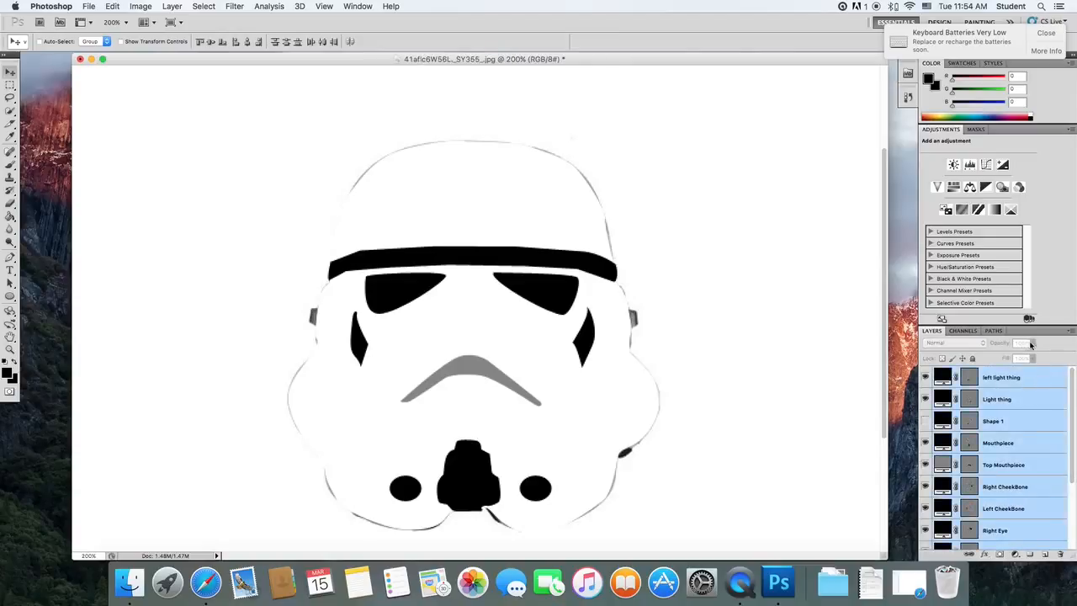
pyautogui.click(1046, 400)
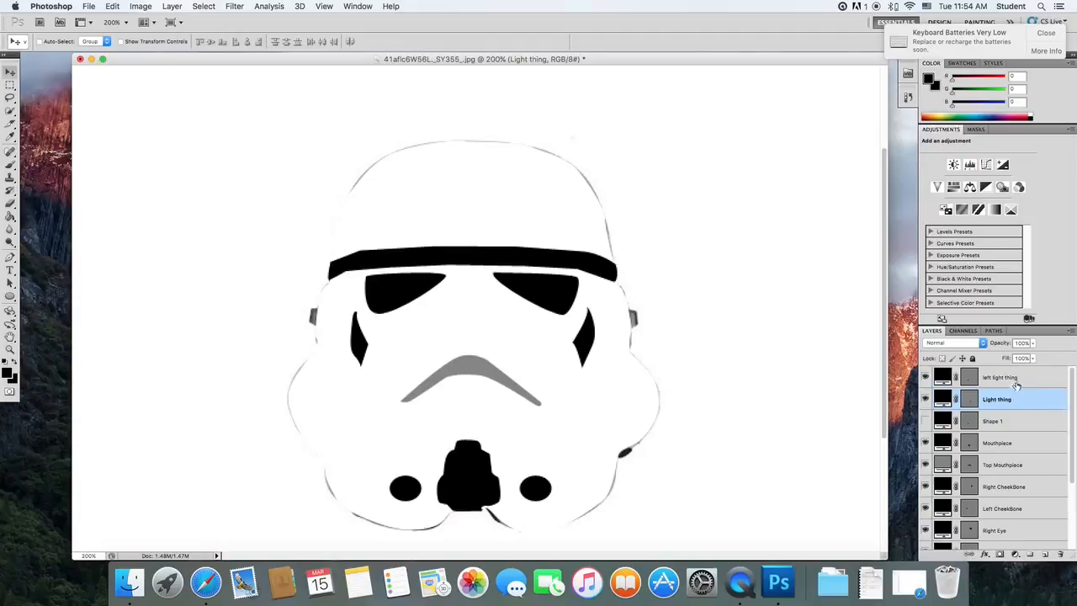
# Lower the opacity of all layers from Mouthpiece down to Helmet Outline to 58%, trying 42% and 100% first.
pyautogui.click(1003, 443)
pyautogui.scroll(-3, 1067, 434)
pyautogui.click(1010, 509)
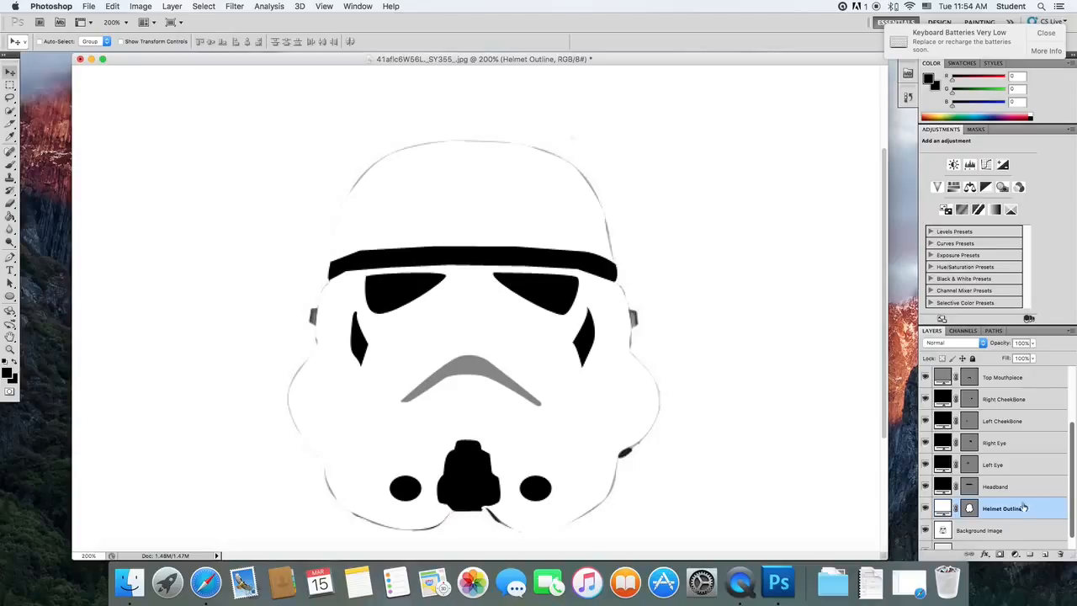
pyautogui.scroll(3, 1071, 509)
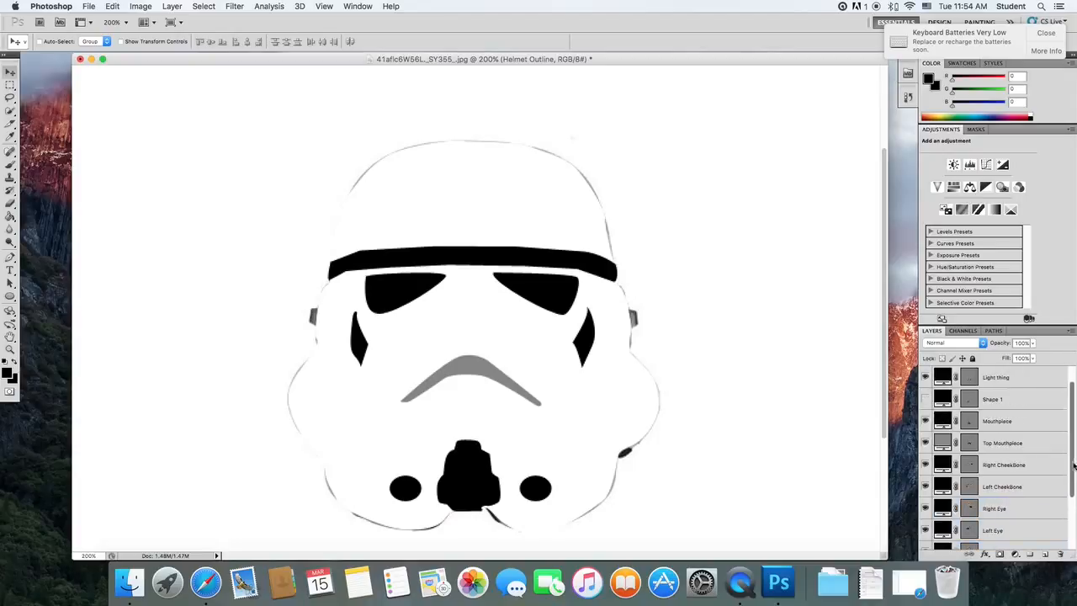
pyautogui.keyDown('shift'); pyautogui.click(1019, 433); pyautogui.keyUp('shift')
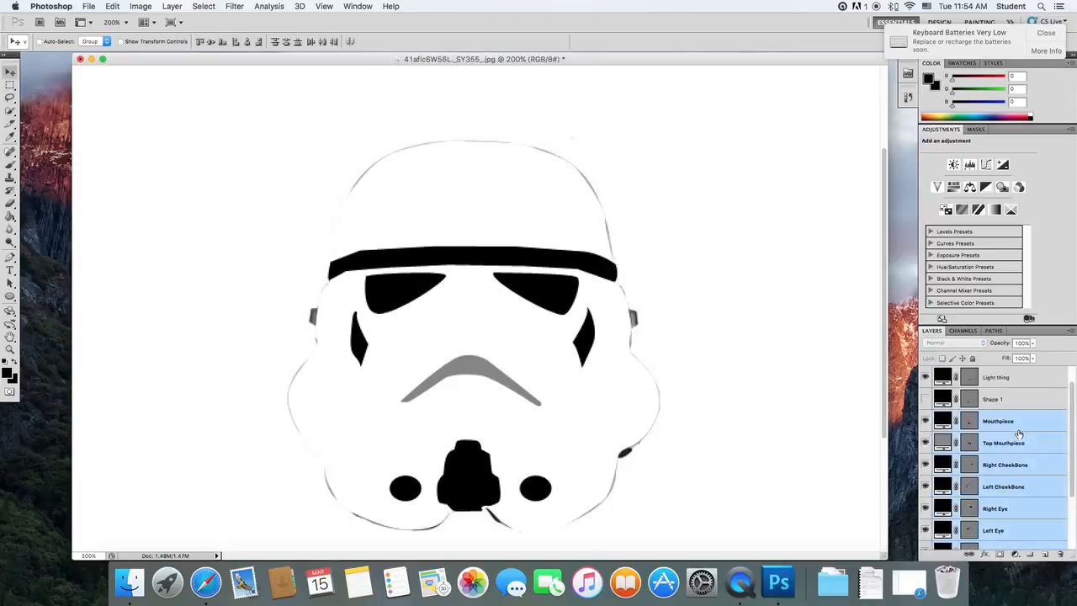
pyautogui.click(1035, 346)
pyautogui.moveTo(1036, 357); pyautogui.dragTo(1002, 359)
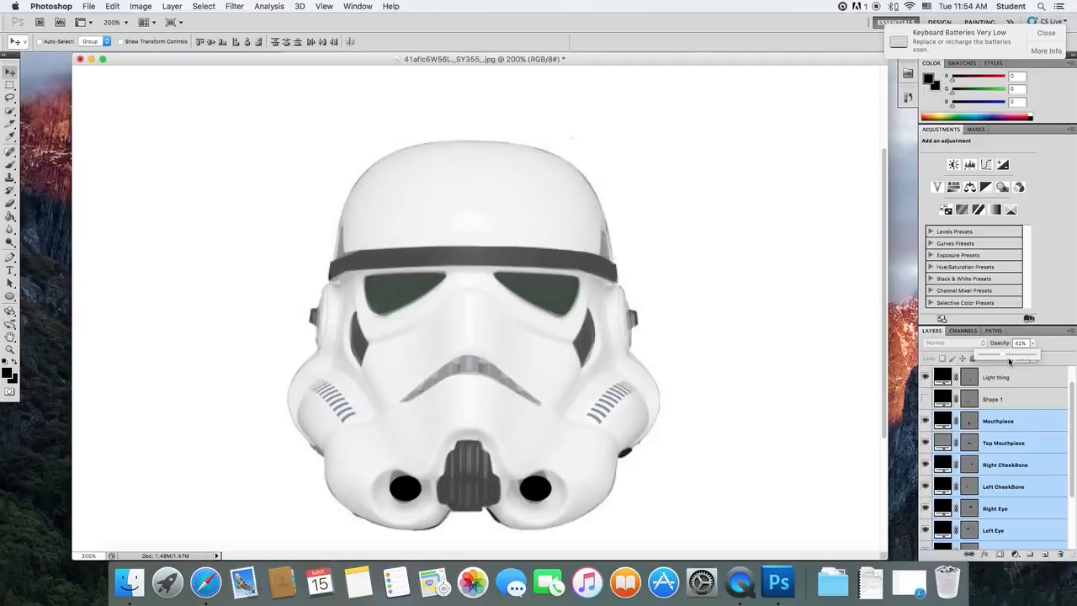
pyautogui.moveTo(1009, 357); pyautogui.dragTo(1036, 354)
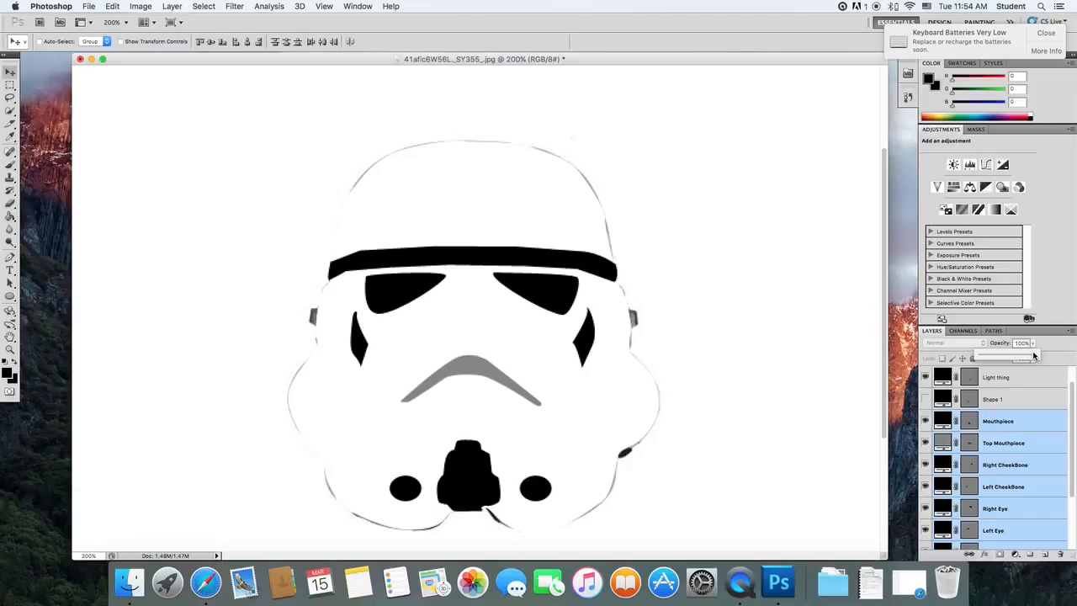
pyautogui.moveTo(1034, 354); pyautogui.dragTo(1012, 357)
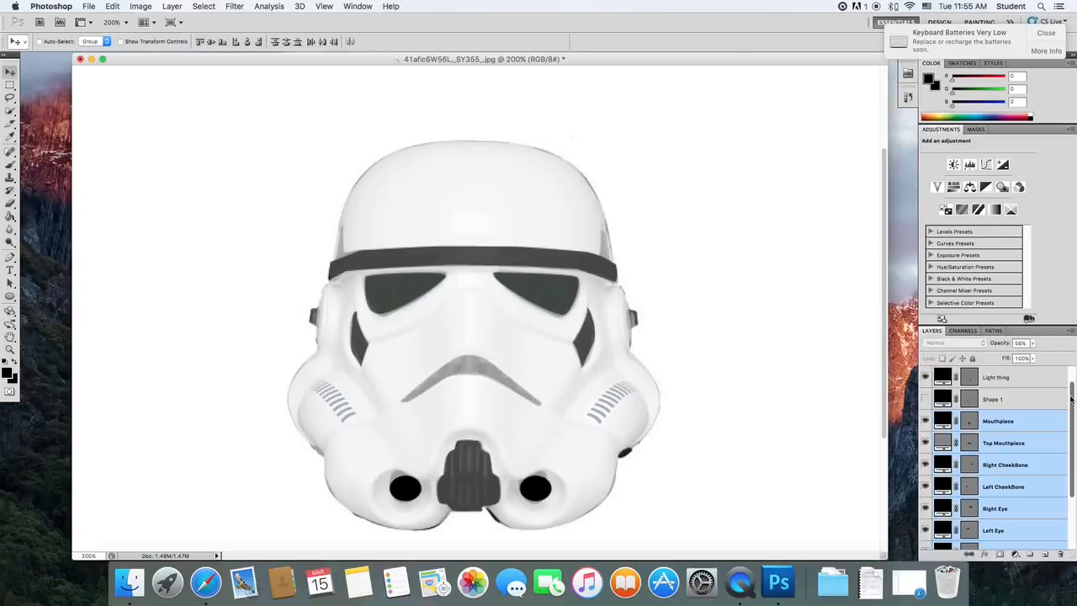
# Reselect the layers from Helmet Outline up to Mouthpiece and set their opacity to 100%.
pyautogui.scroll(-4, 1072, 404)
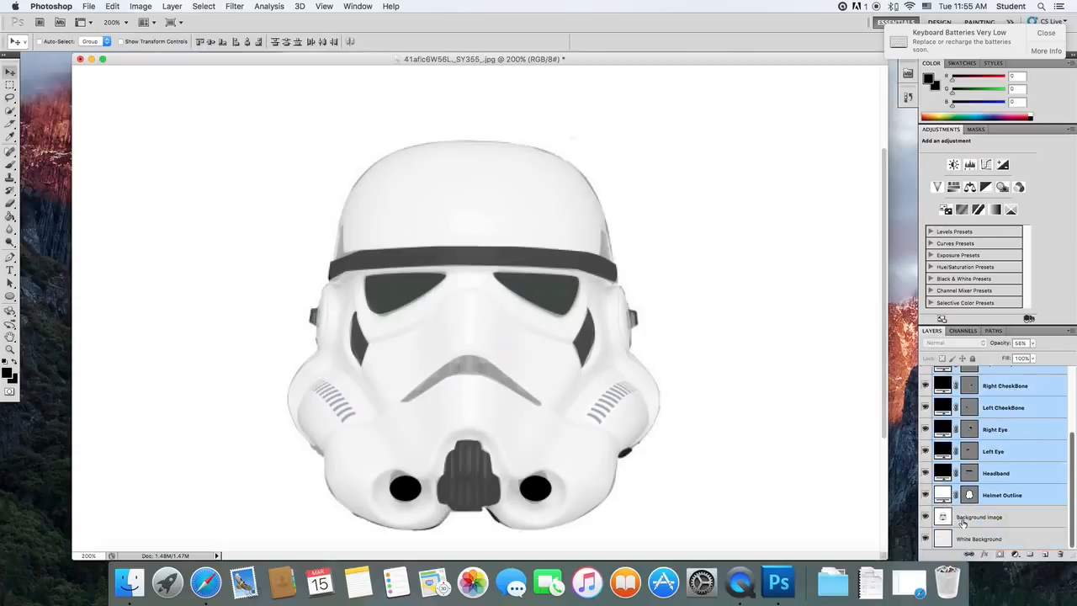
pyautogui.moveTo(953, 523)
pyautogui.mouseDown()
pyautogui.moveTo(967, 522)
pyautogui.moveTo(987, 383)
pyautogui.moveTo(993, 526)
pyautogui.mouseUp()
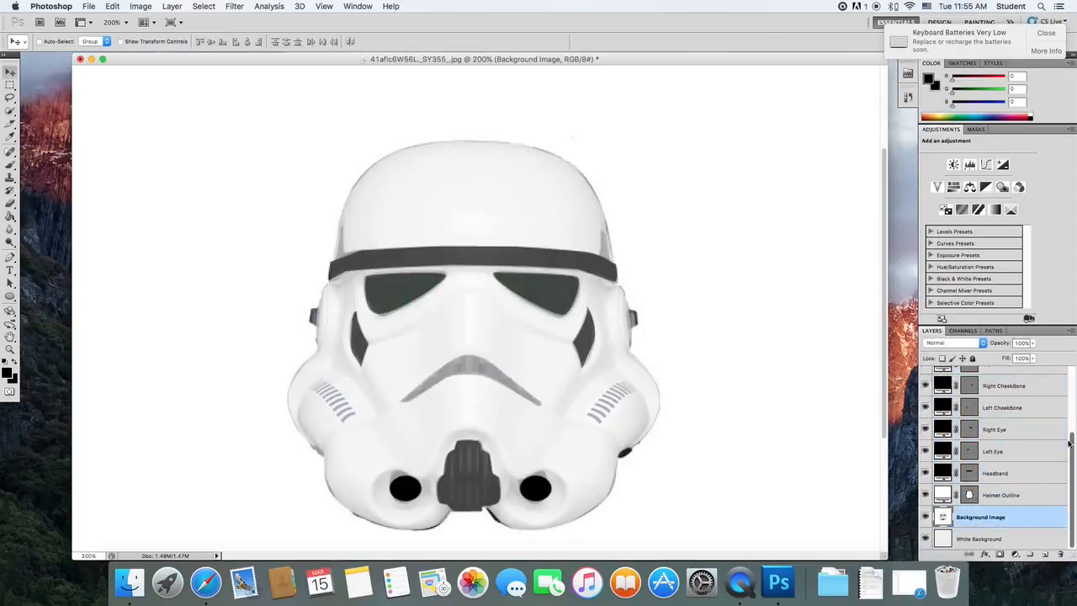
pyautogui.click(1029, 499)
pyautogui.moveTo(1067, 500); pyautogui.dragTo(1069, 411)
pyautogui.keyDown('shift'); pyautogui.click(990, 443); pyautogui.keyUp('shift')
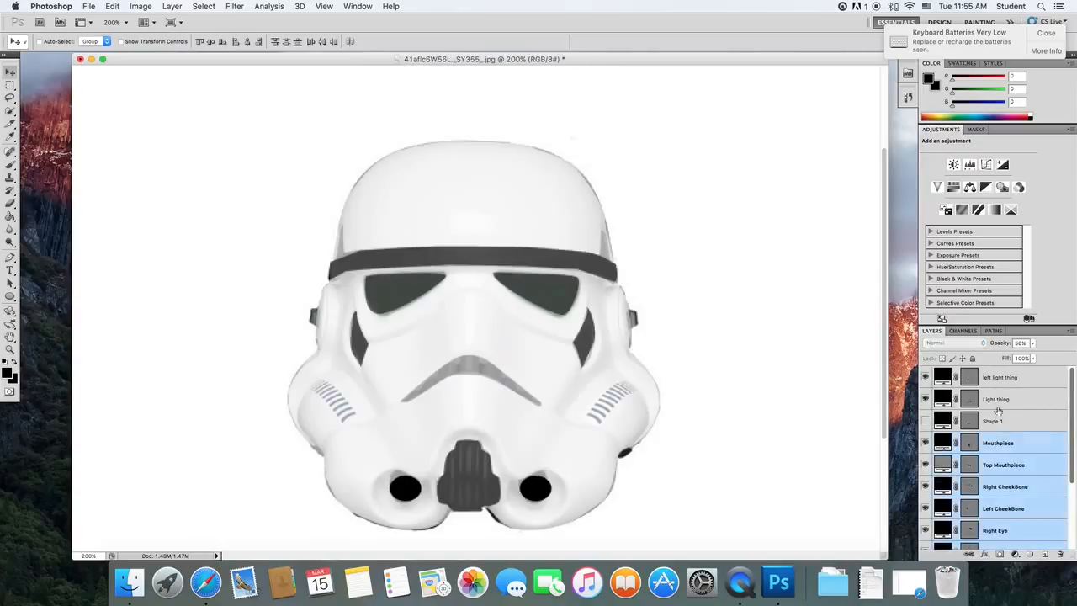
pyautogui.click(1033, 343)
pyautogui.moveTo(1036, 354); pyautogui.dragTo(1074, 355)
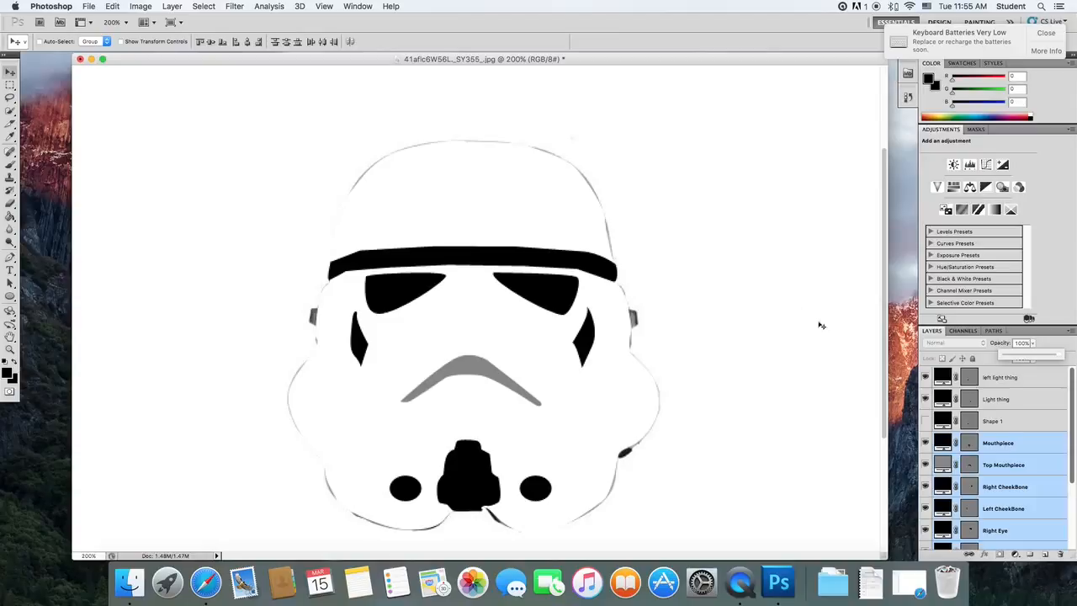
# Hide the Background Image layer and view the finished helmet drawing at 100%.
pyautogui.click(1072, 430)
pyautogui.moveTo(1073, 430); pyautogui.dragTo(1072, 512)
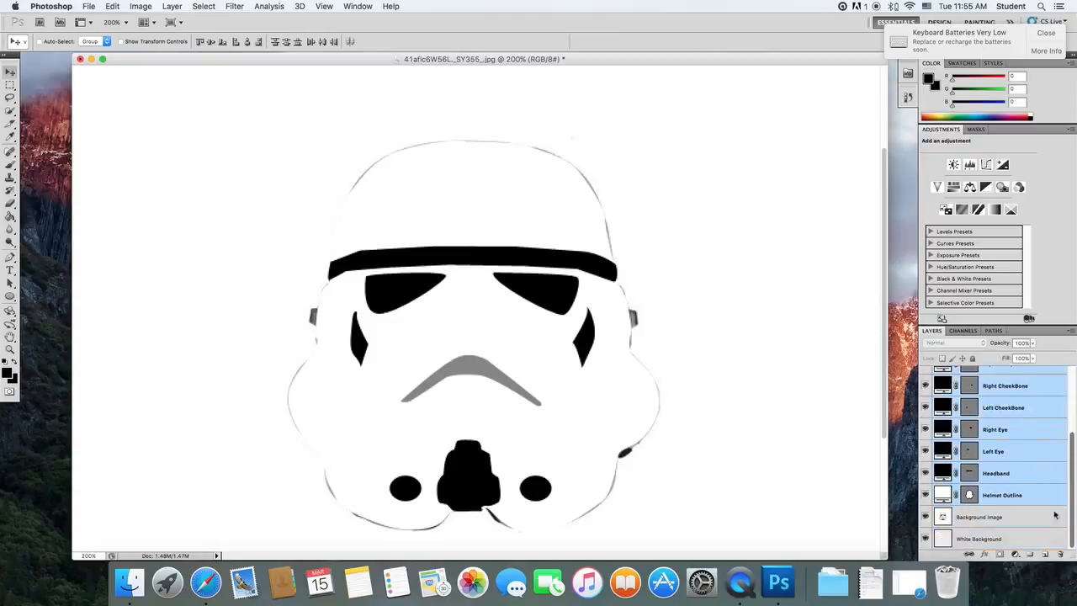
pyautogui.click(926, 517)
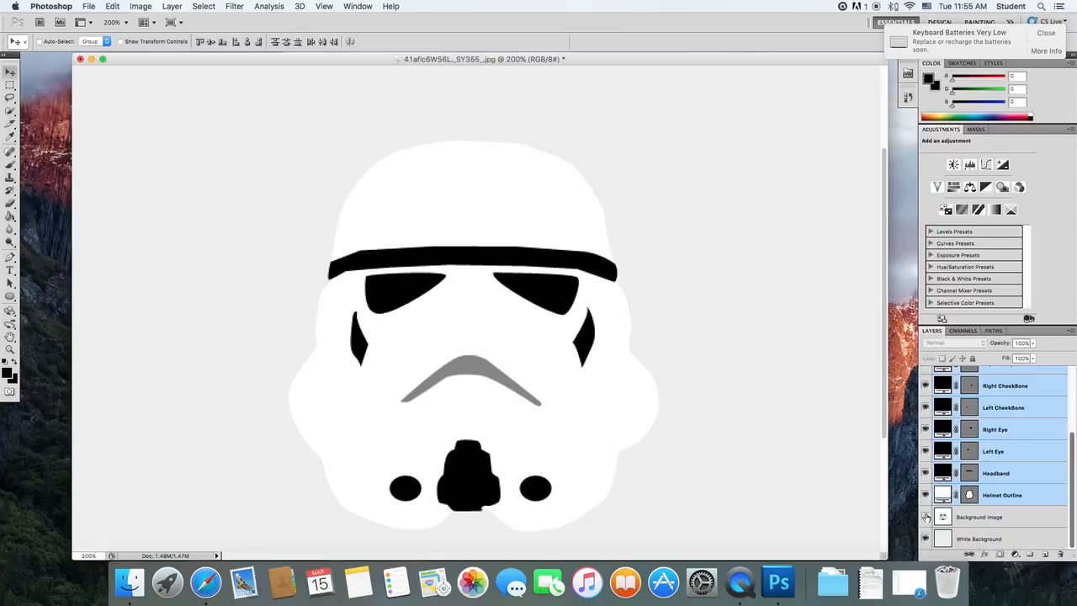
pyautogui.press('super+minus')
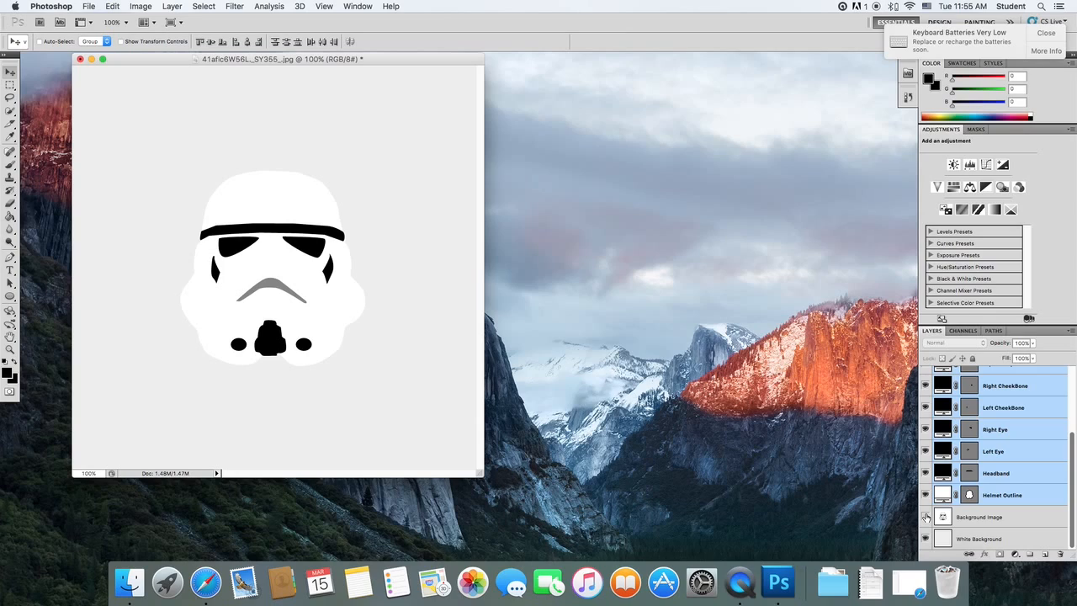
pyautogui.click(927, 517)
# Begin saving the drawing under a new file name: the creator's first name followed by _STORMTROOPER_VECTORDRAWING.
pyautogui.click(89, 6)
pyautogui.click(148, 182)
pyautogui.write('MADELINE')
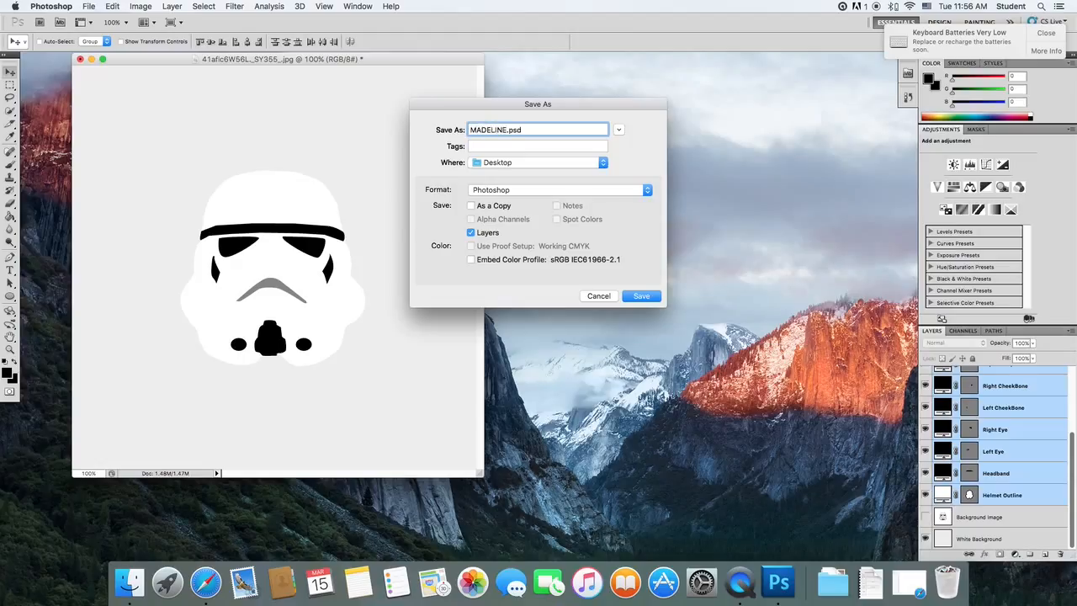
pyautogui.write('_STORN')
pyautogui.press('BackSpace')
pyautogui.write('MTROOPER_VECTORDRAWING')
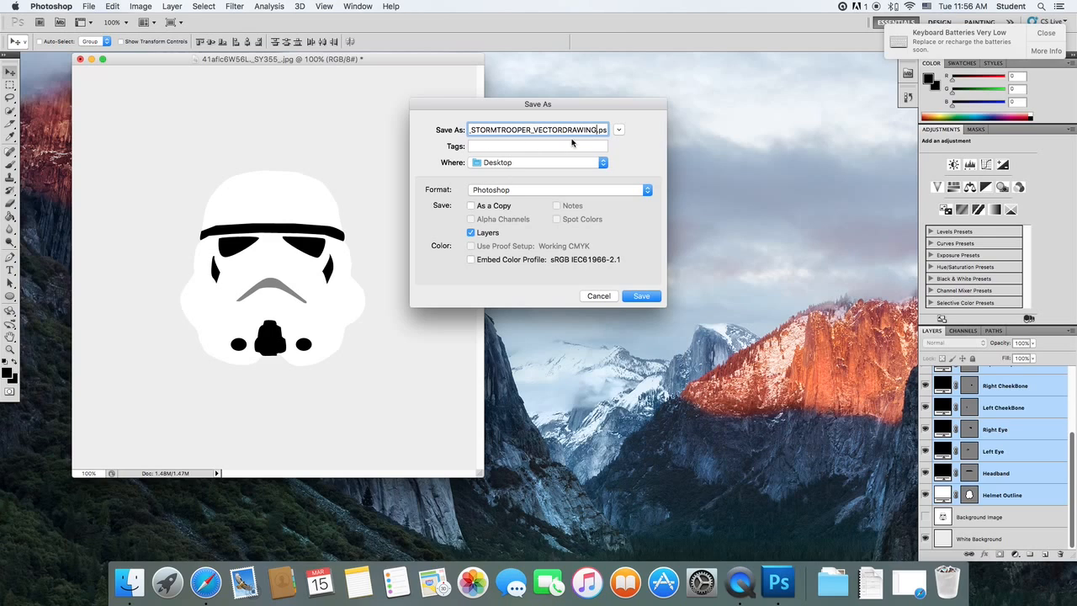
# Save the file in Photoshop format with layers in the student folder, keeping Maximize Compatibility on.
pyautogui.click(619, 131)
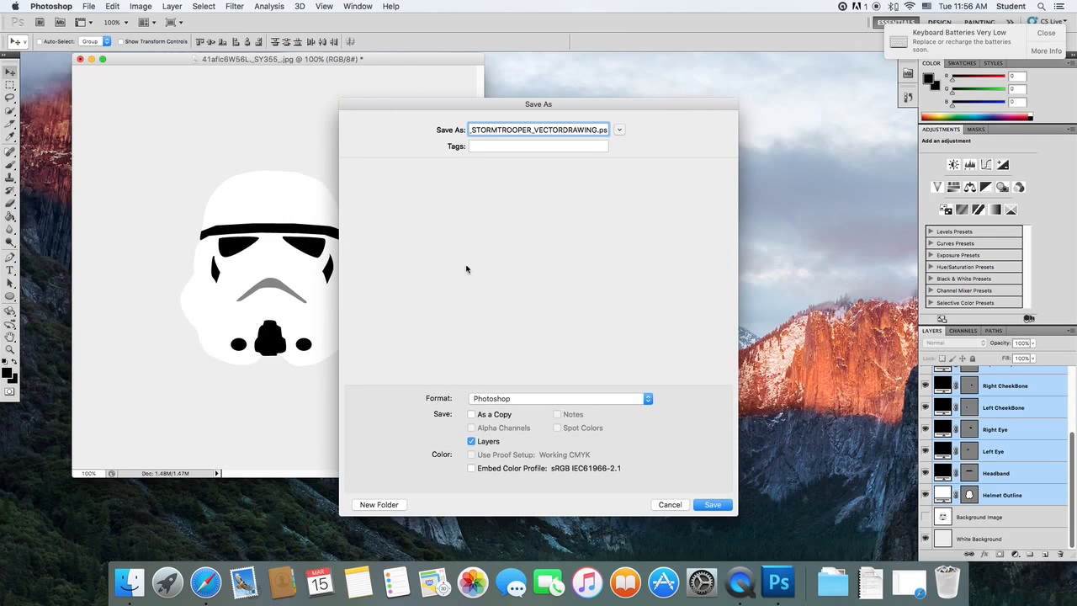
pyautogui.click(477, 400)
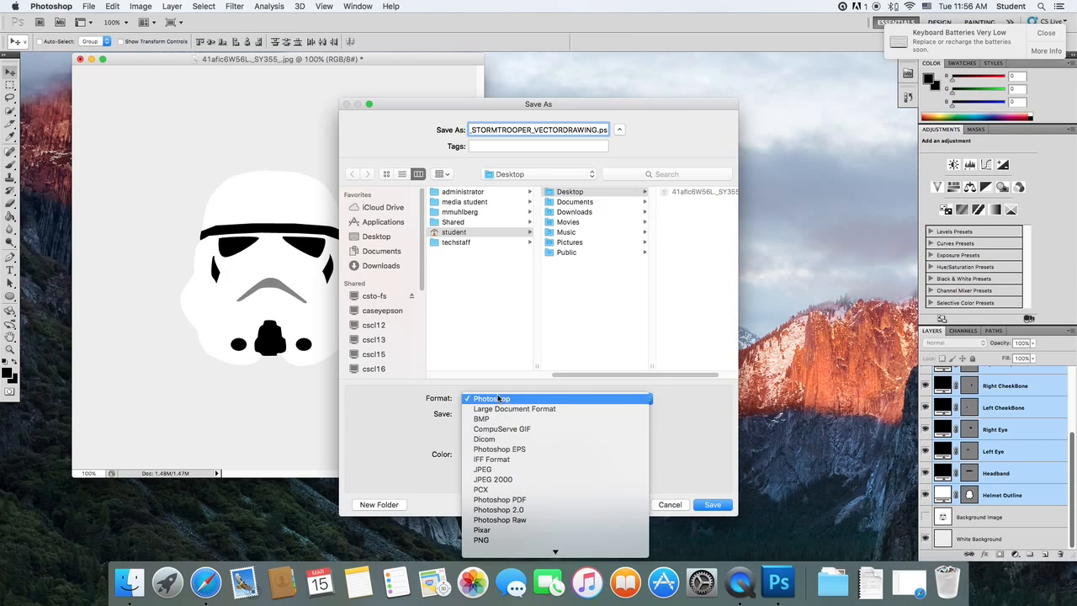
pyautogui.click(500, 401)
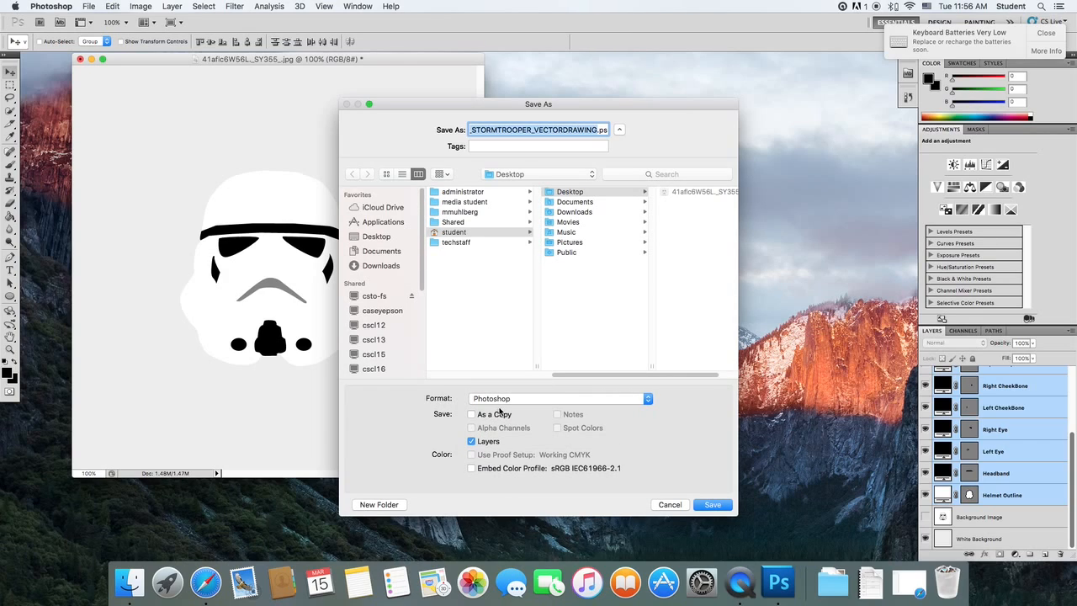
pyautogui.click(486, 239)
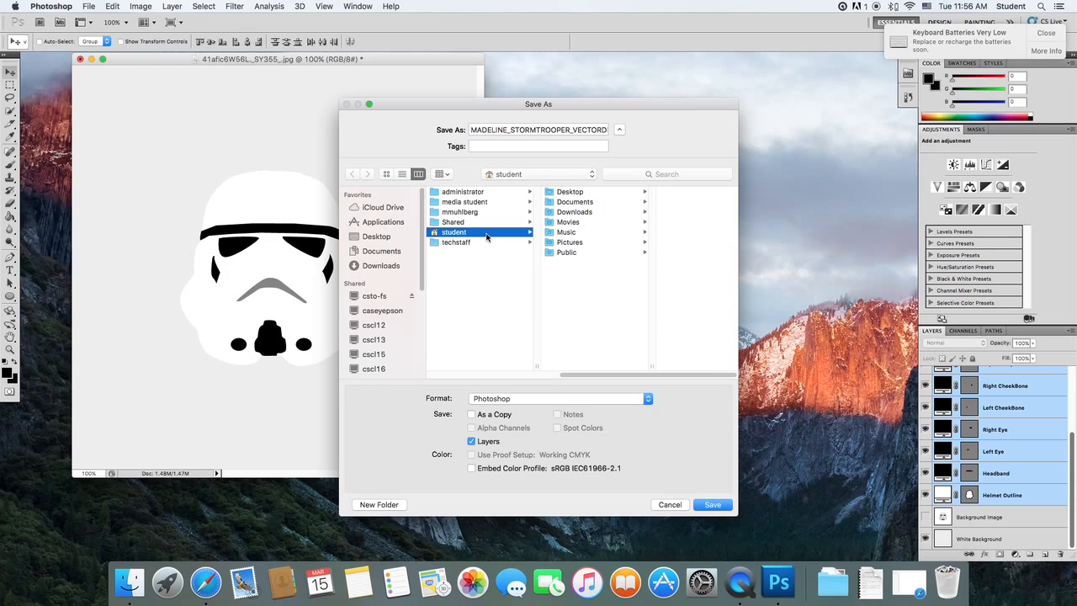
pyautogui.click(713, 505)
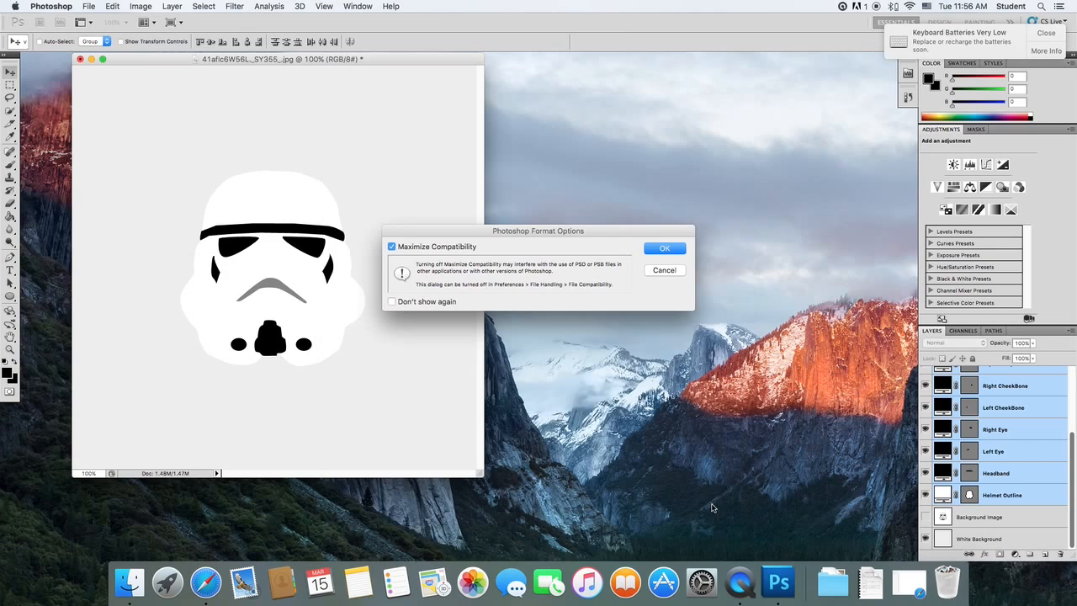
pyautogui.click(661, 251)
# Move the document window aside, switch to Finder, check All My Files for the saved drawing, and close the Finder window.
pyautogui.moveTo(249, 60); pyautogui.dragTo(228, 239)
pyautogui.click(764, 172)
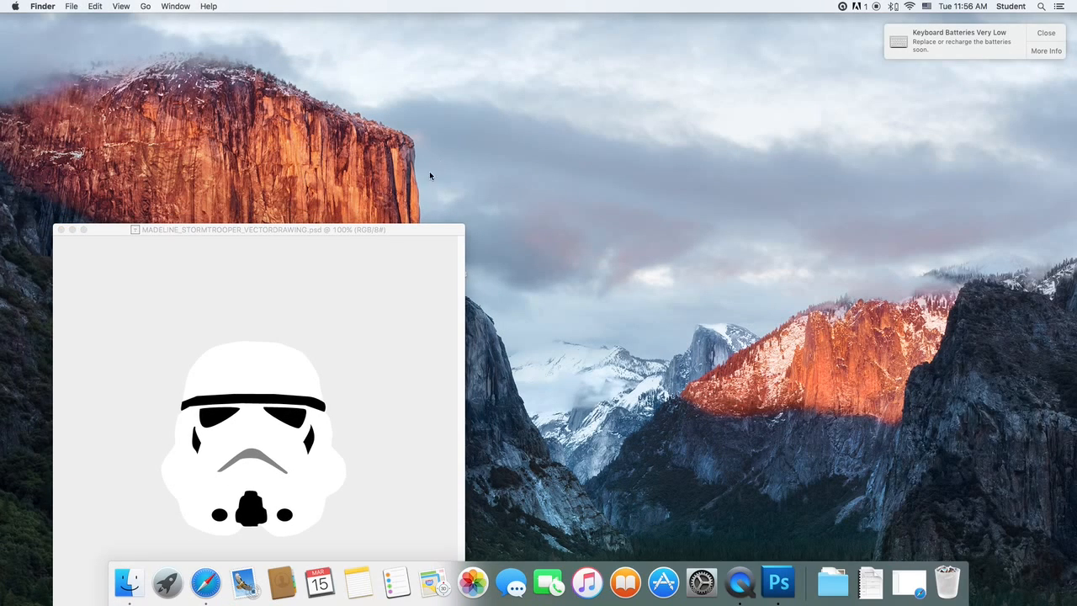
pyautogui.moveTo(414, 228); pyautogui.dragTo(471, 55)
pyautogui.click(141, 585)
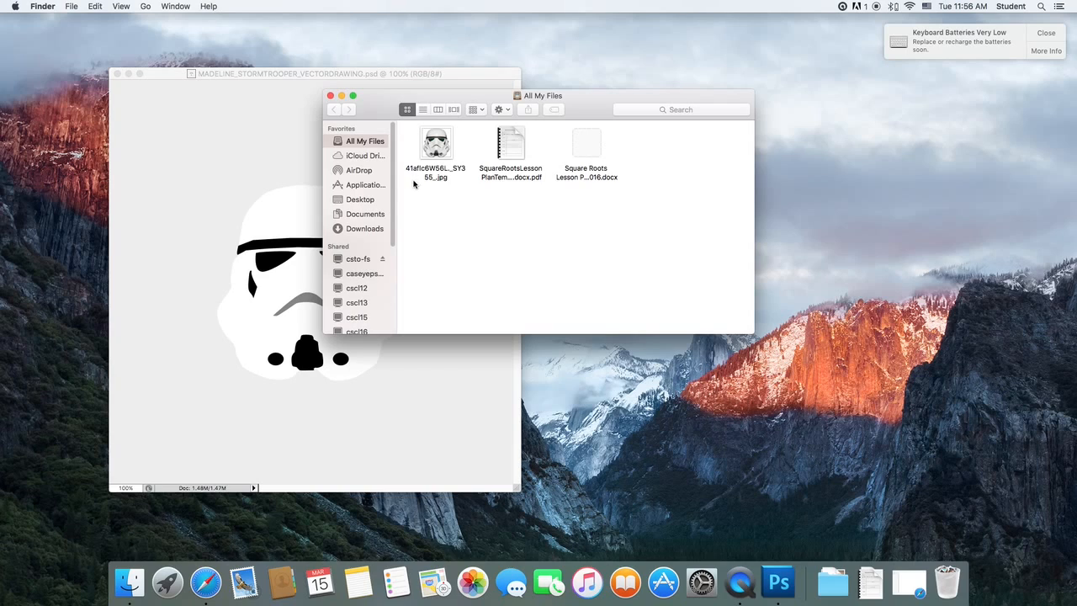
pyautogui.moveTo(393, 184)
pyautogui.mouseDown()
pyautogui.moveTo(398, 288)
pyautogui.moveTo(384, 173)
pyautogui.mouseUp()
pyautogui.click(331, 96)
pyautogui.click(330, 75)
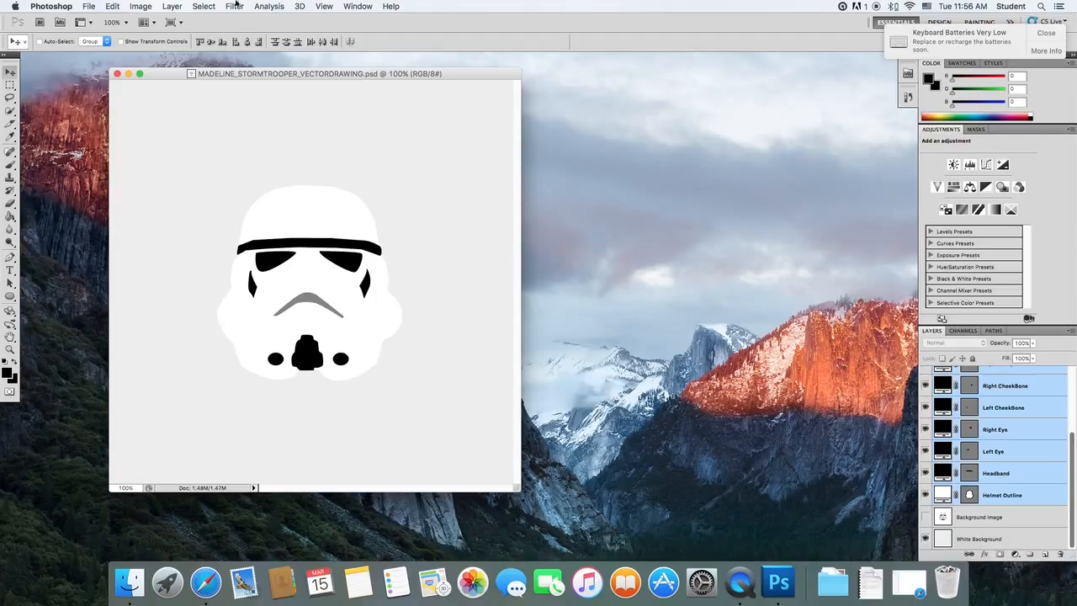
pyautogui.click(740, 583)
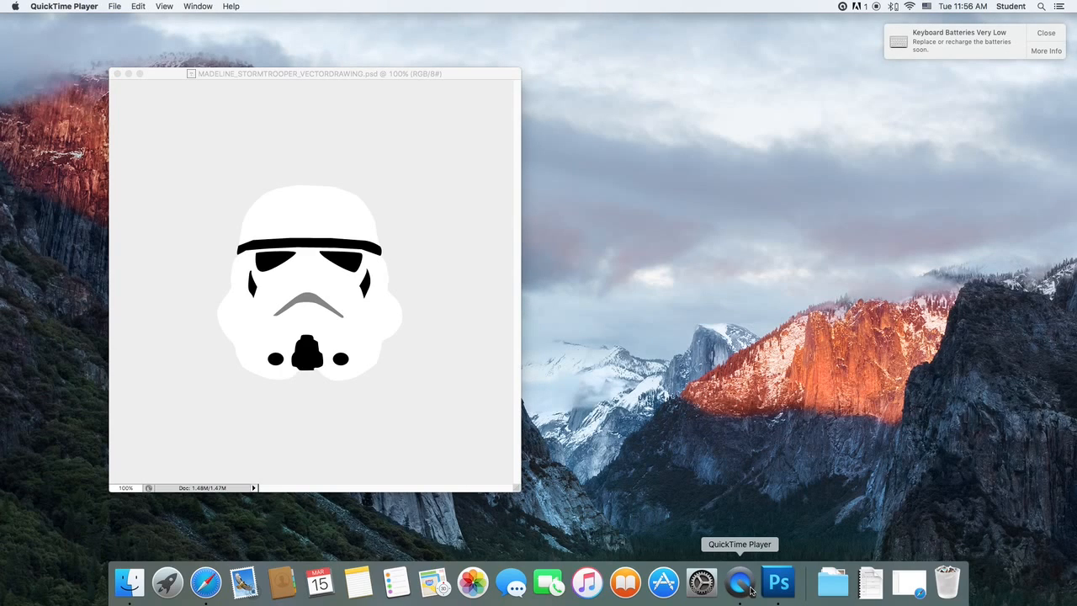